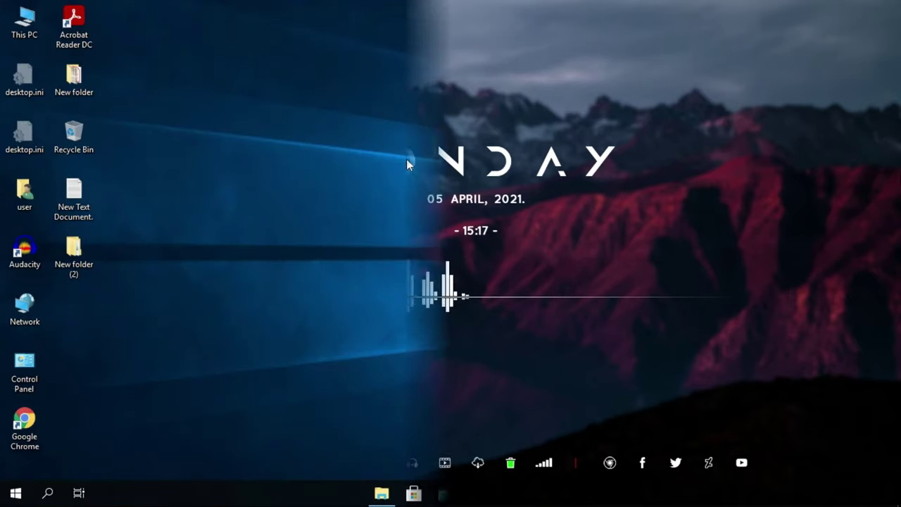
Step: Hide all desktop icons from the desktop View menu
right_click(673, 261)
mouse_move(693, 266)
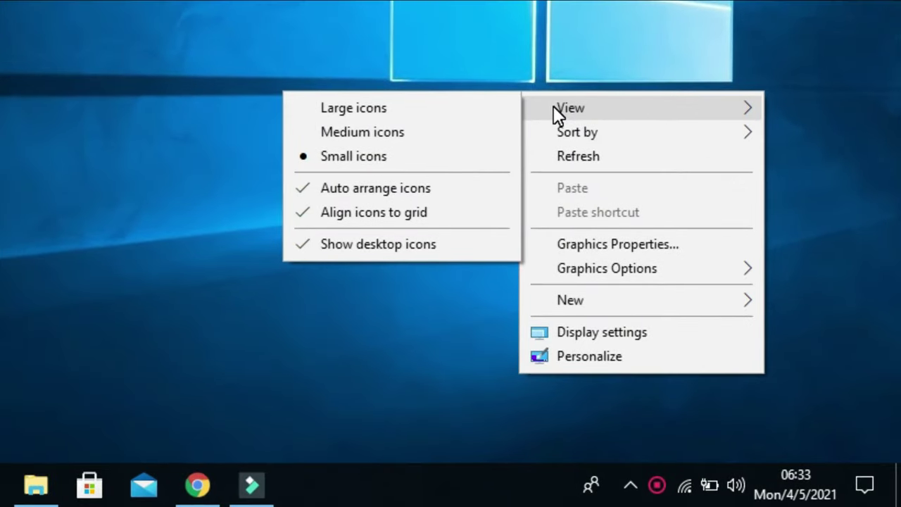
click(417, 241)
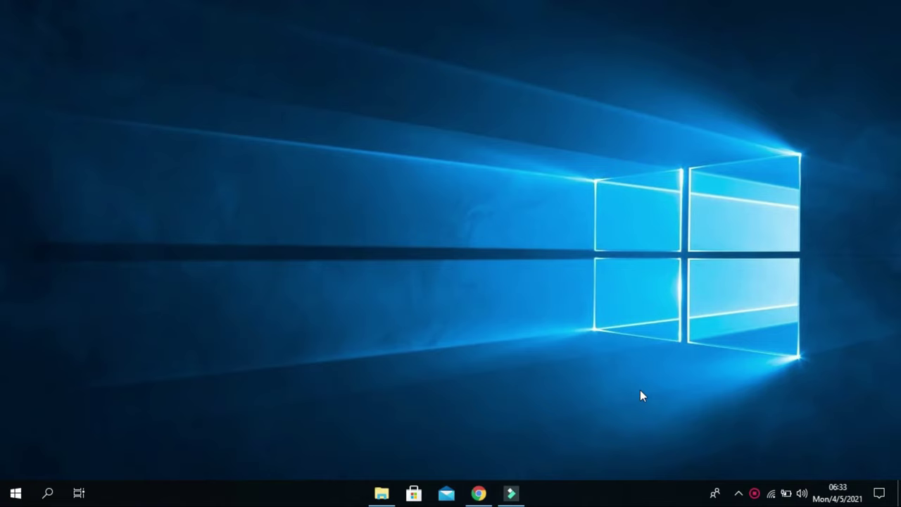
Step: Turn on taskbar auto-hide in desktop mode, close Settings, and launch Chrome
right_click(596, 504)
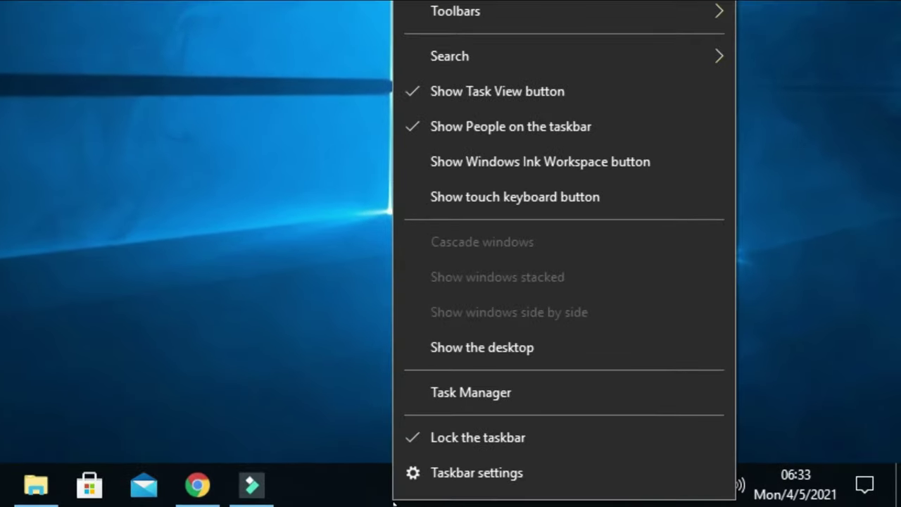
click(420, 473)
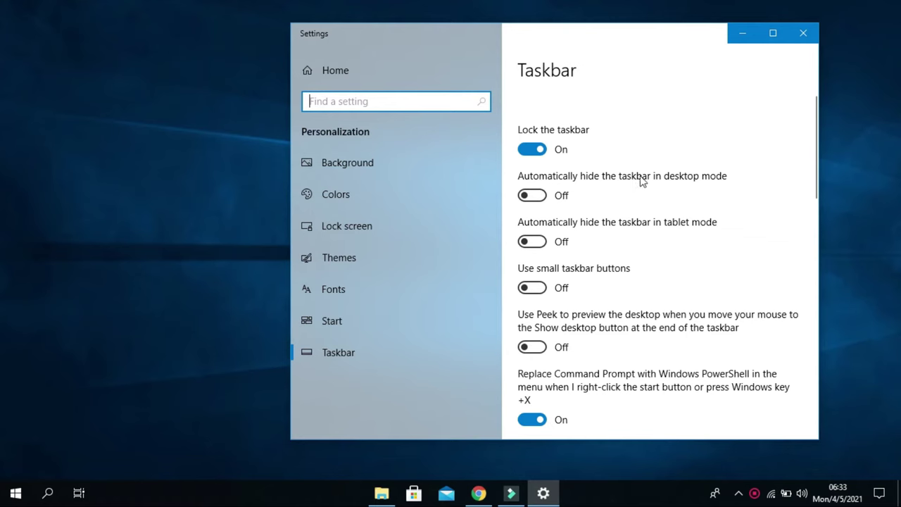
click(533, 196)
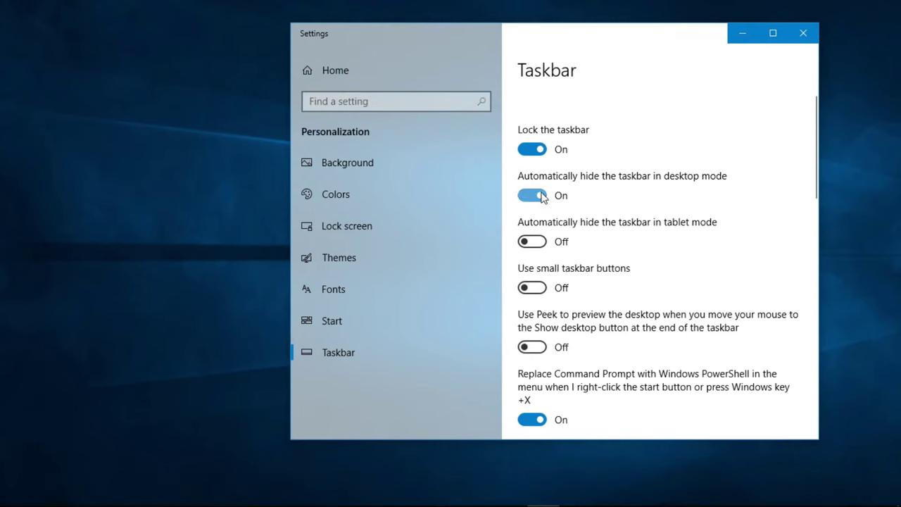
click(803, 33)
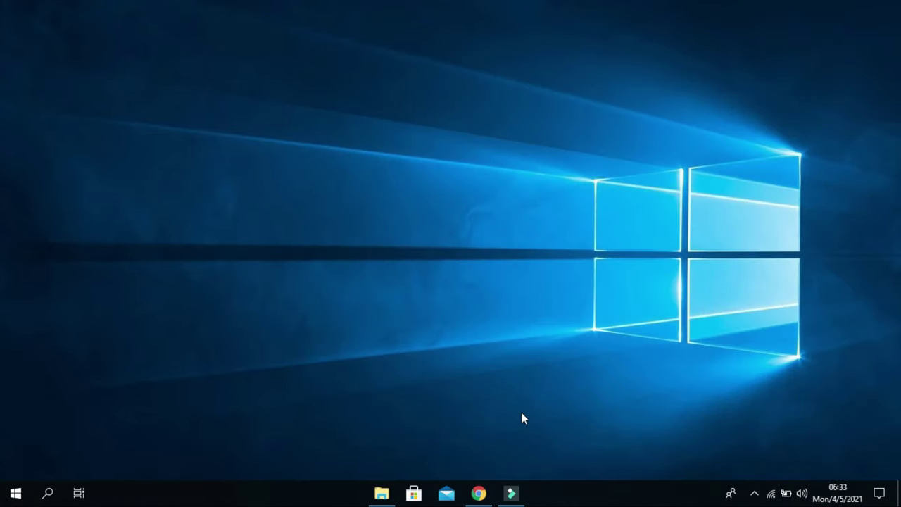
click(481, 497)
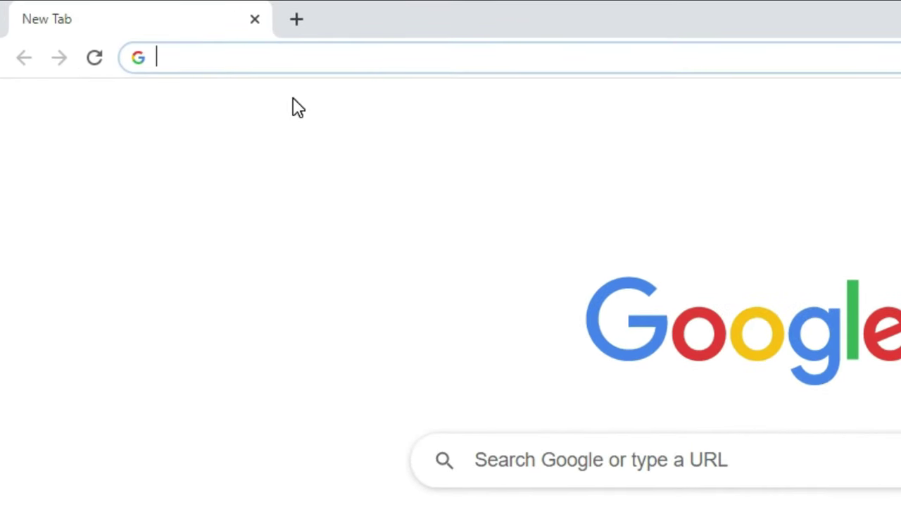
Step: Download the Rainmeter 4.3.1 Final installer from rainmeter.net and run it
text(rainmeter)
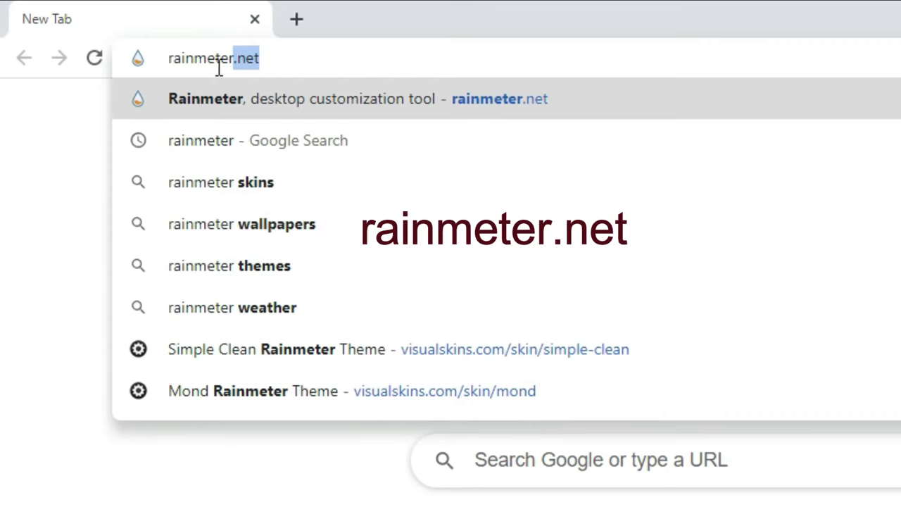
text(.net)
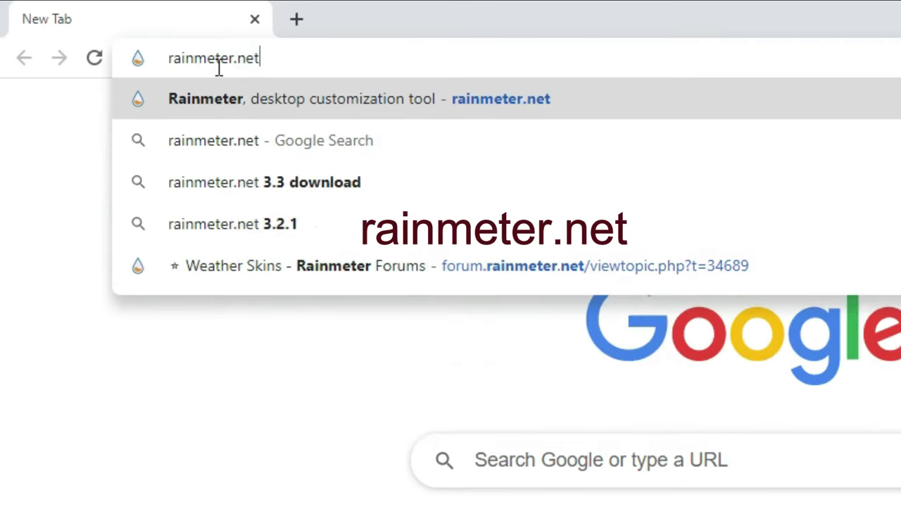
key(Return)
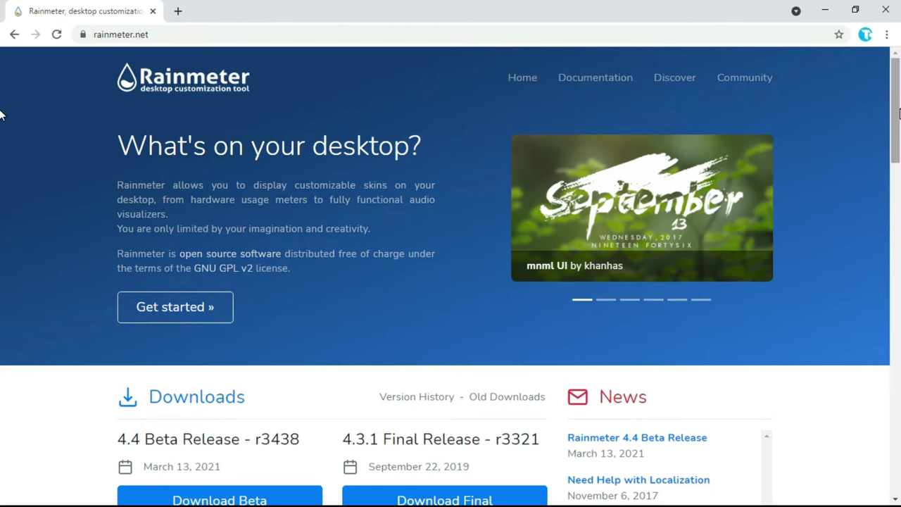
drag(898, 106, 898, 153)
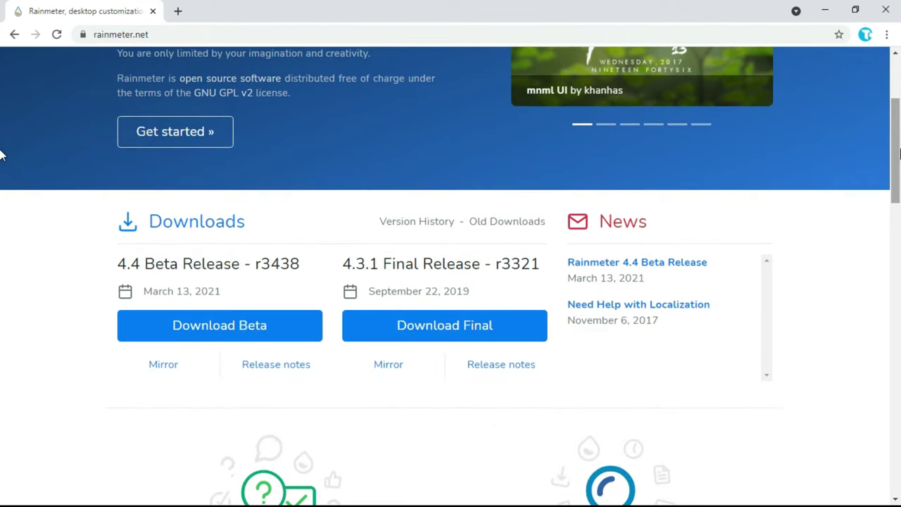
click(443, 331)
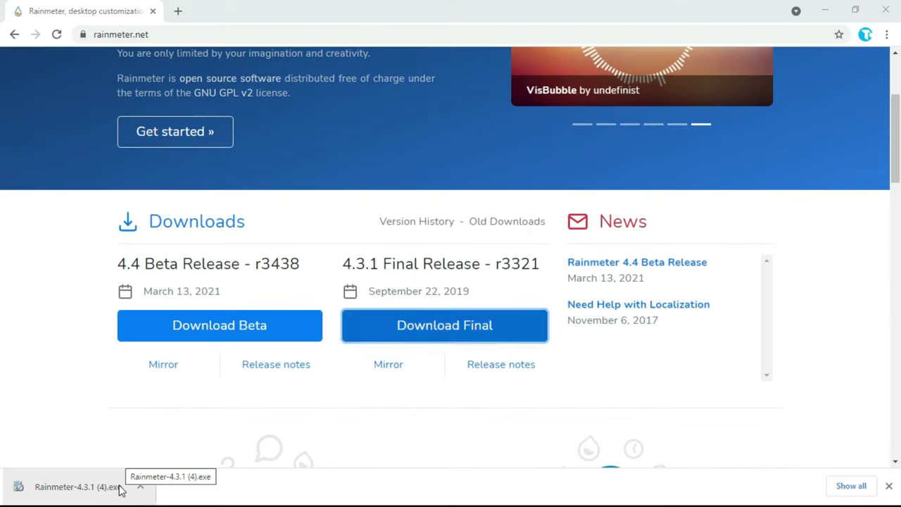
click(120, 488)
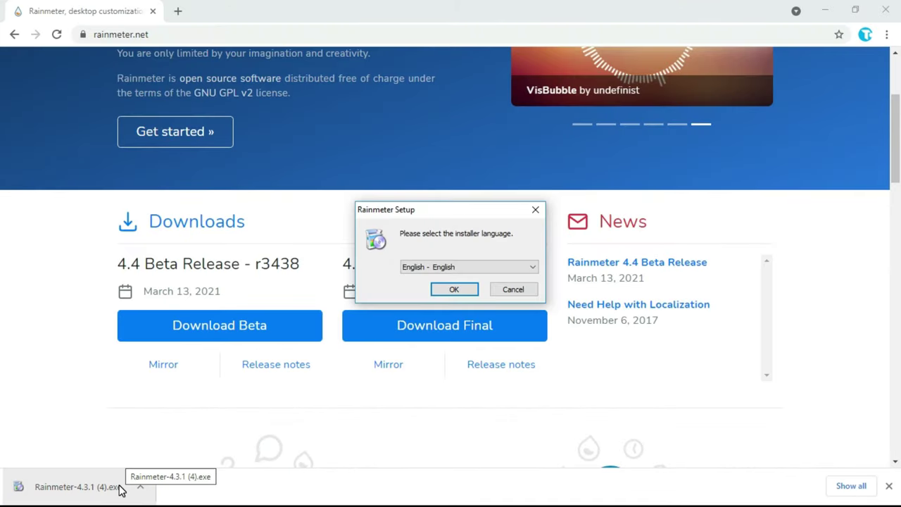
Step: Install Rainmeter in English with the Standard 64-bit installation and launch it
click(445, 290)
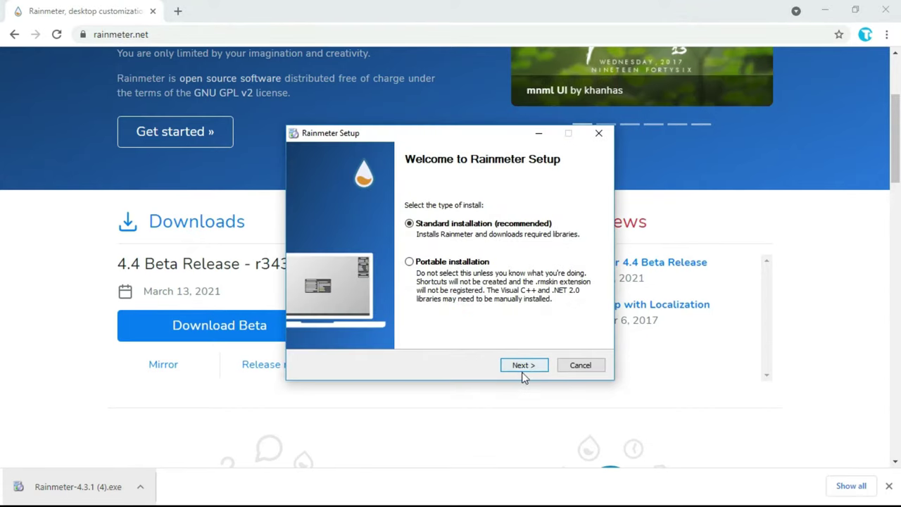
click(523, 366)
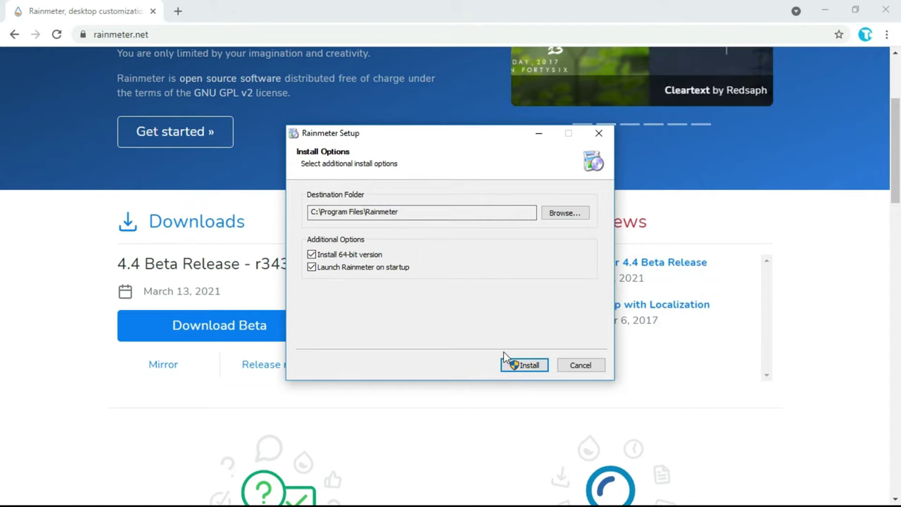
click(517, 369)
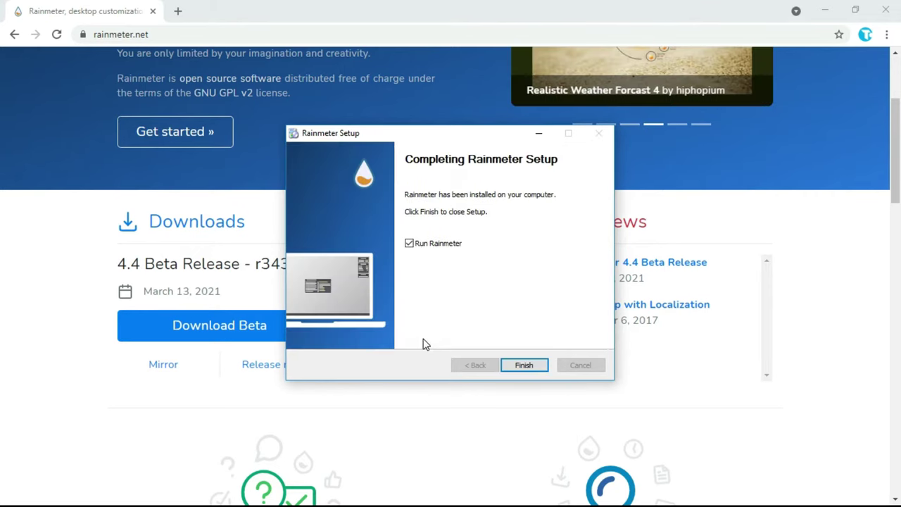
click(521, 366)
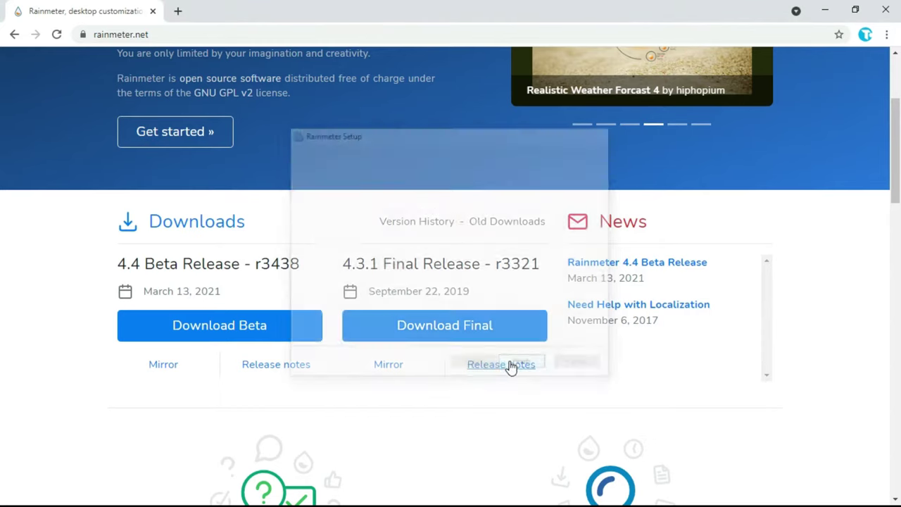
Step: Unload the illustro welcome, disks, system and clock skins from the desktop
click(825, 10)
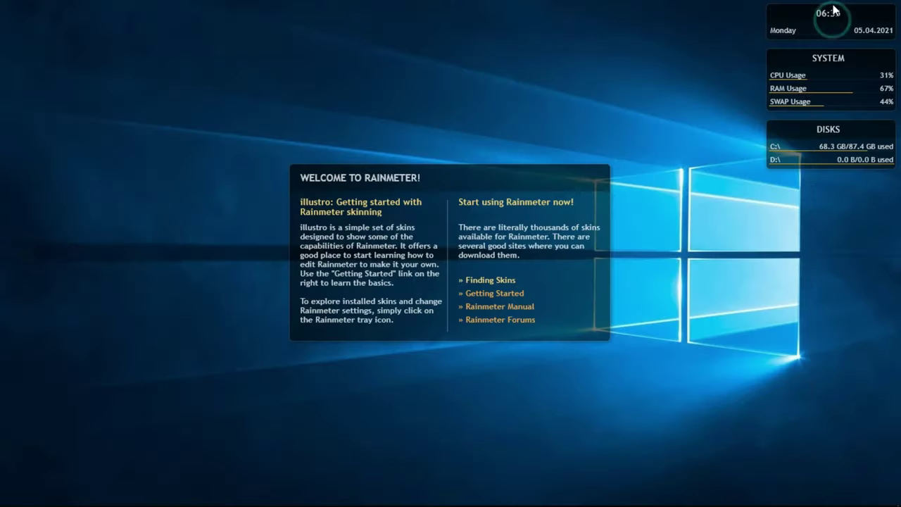
right_click(581, 297)
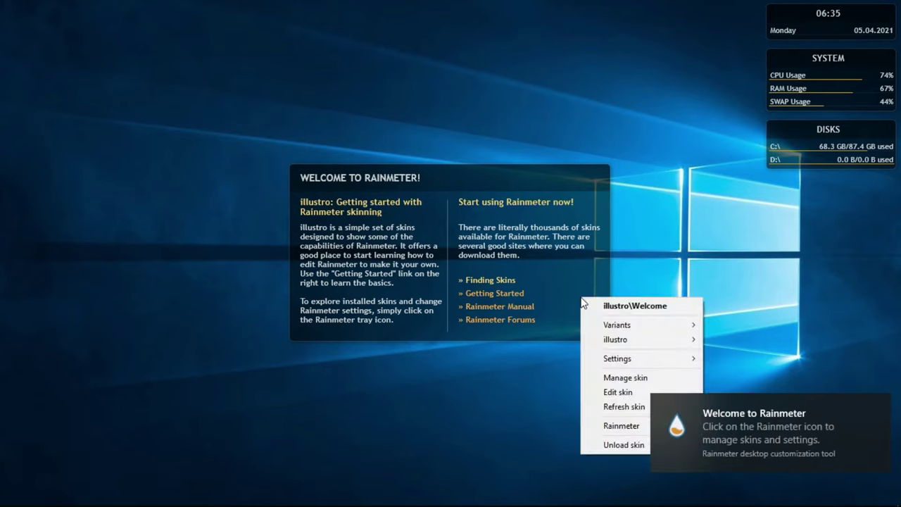
click(607, 446)
right_click(798, 128)
click(852, 274)
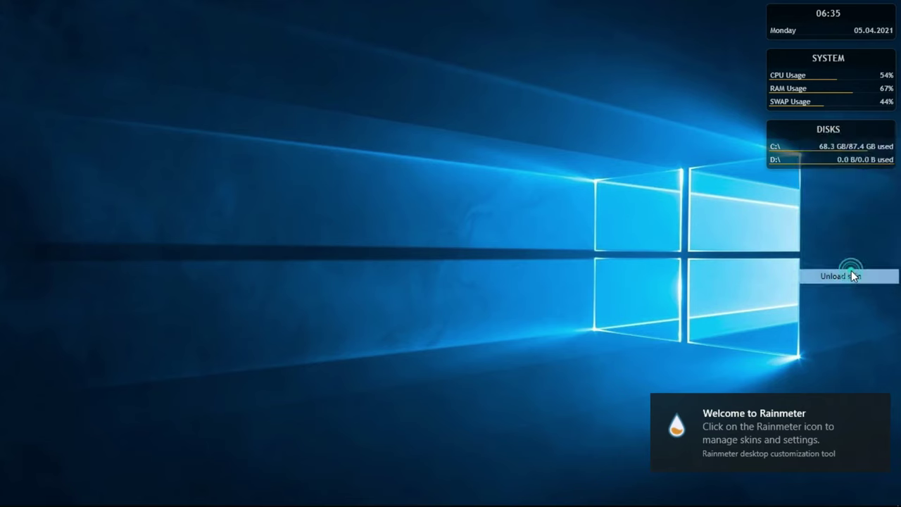
right_click(816, 73)
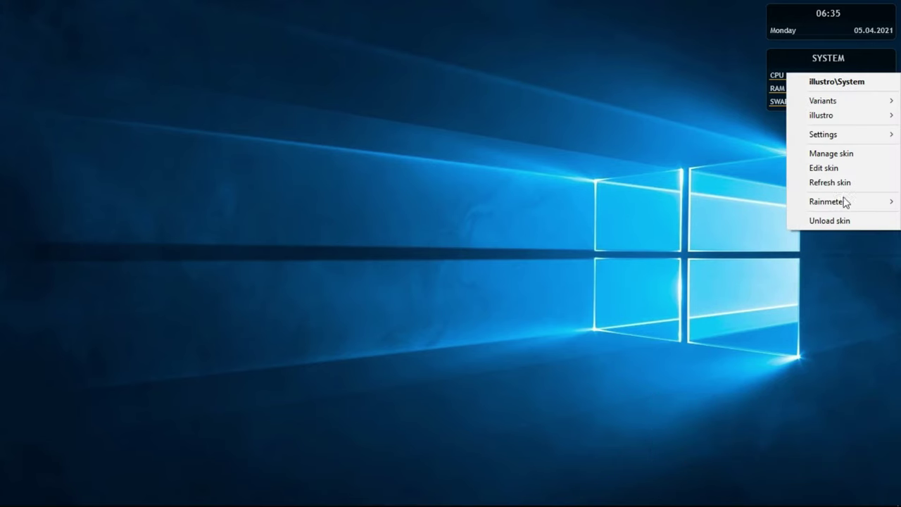
click(843, 221)
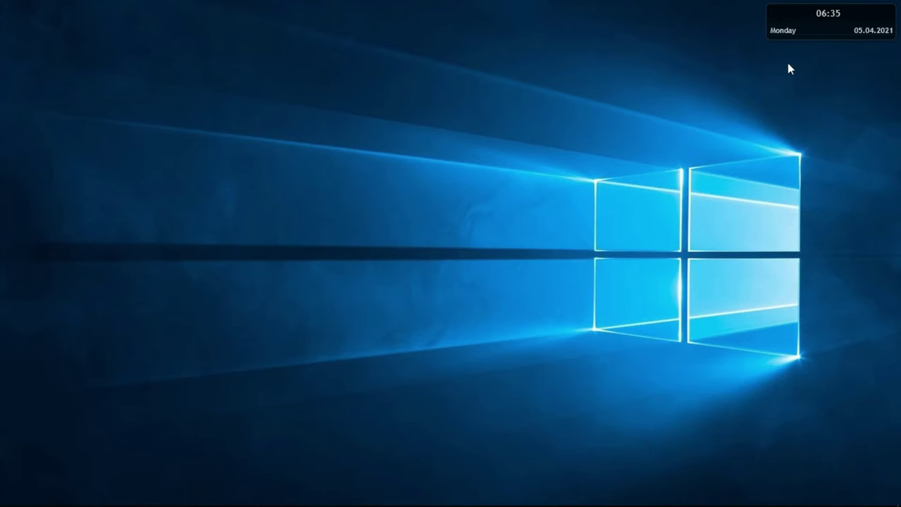
right_click(787, 21)
click(837, 174)
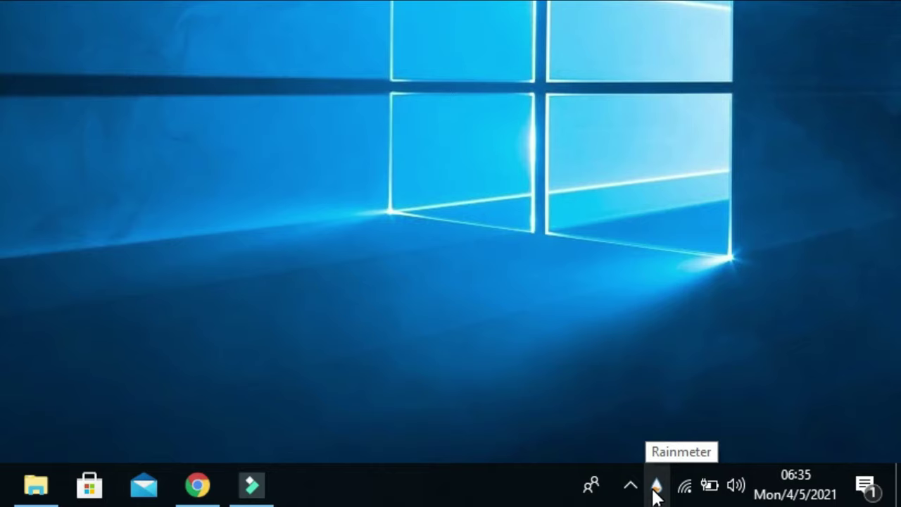
Step: Open Manage Rainmeter, minimize it, and bring Chrome back up
click(655, 486)
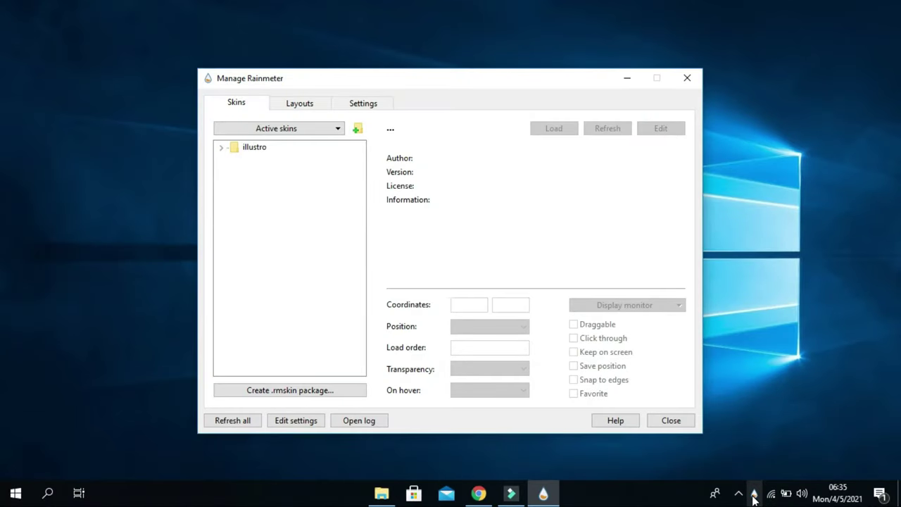
click(629, 78)
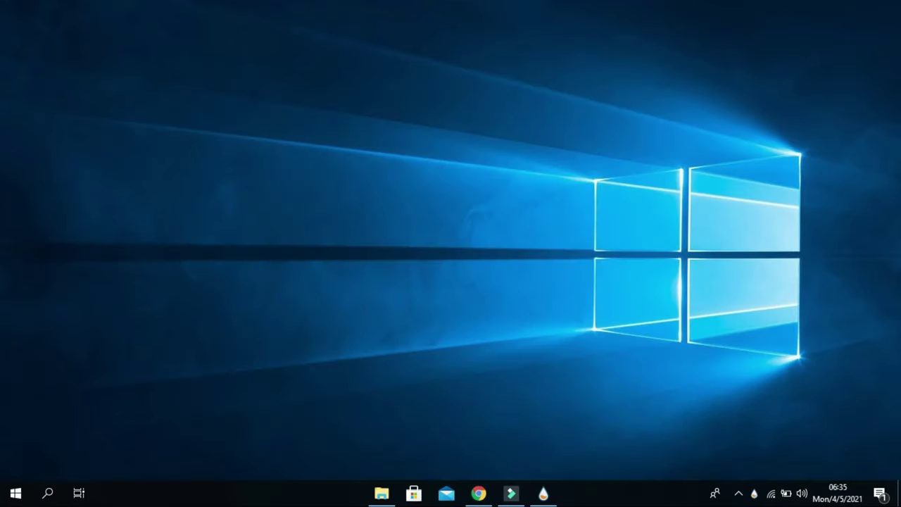
click(480, 497)
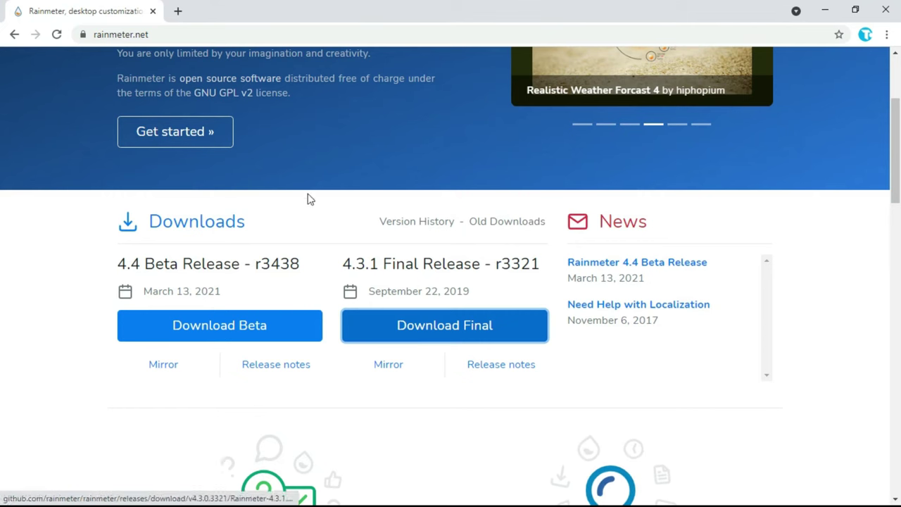
Step: Open visualskins.com/skin/mond and download the Mond skin, dismissing the ad
click(181, 11)
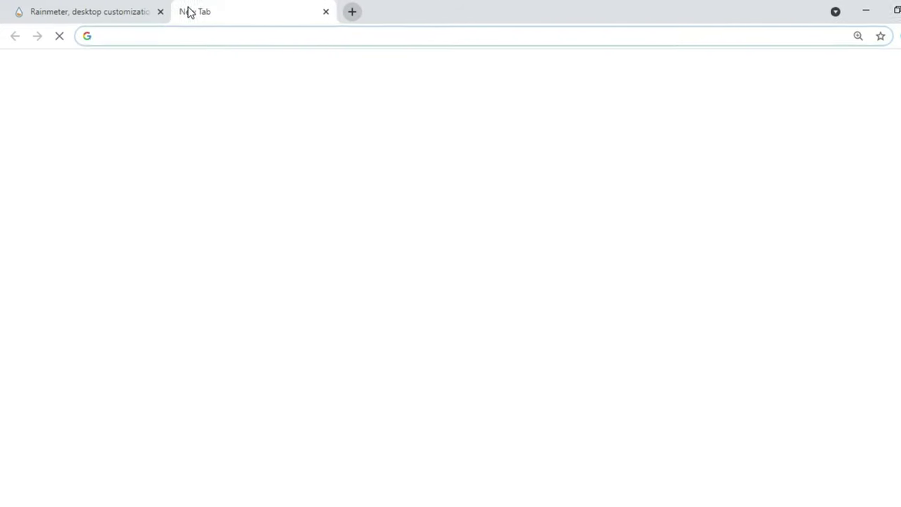
text(vi)
text(sualski)
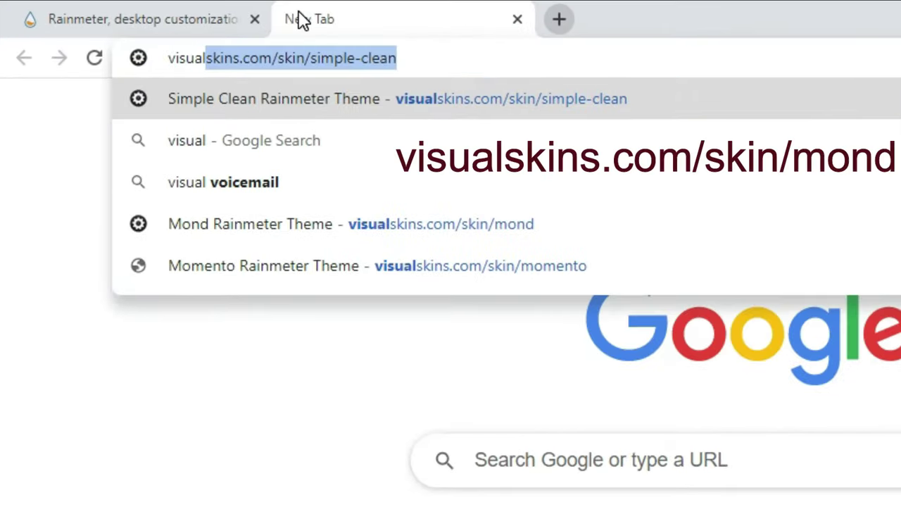
text(ns)
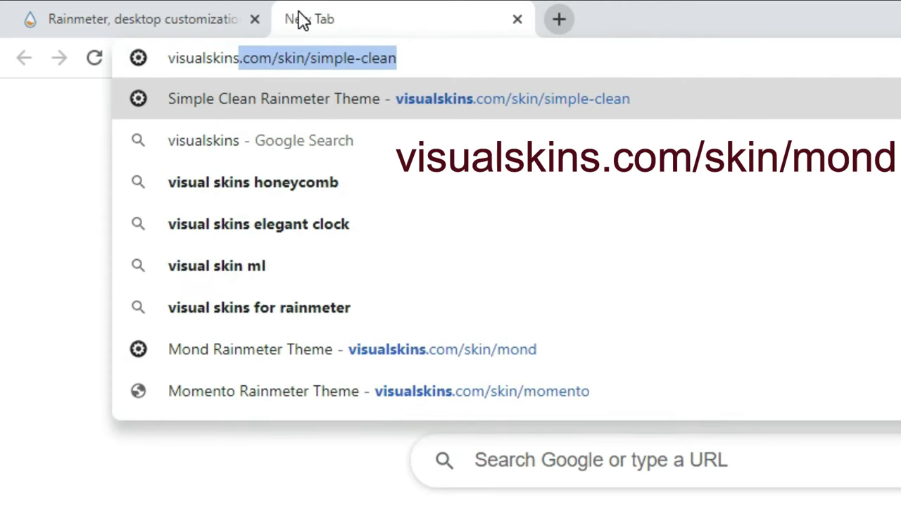
text(.com)
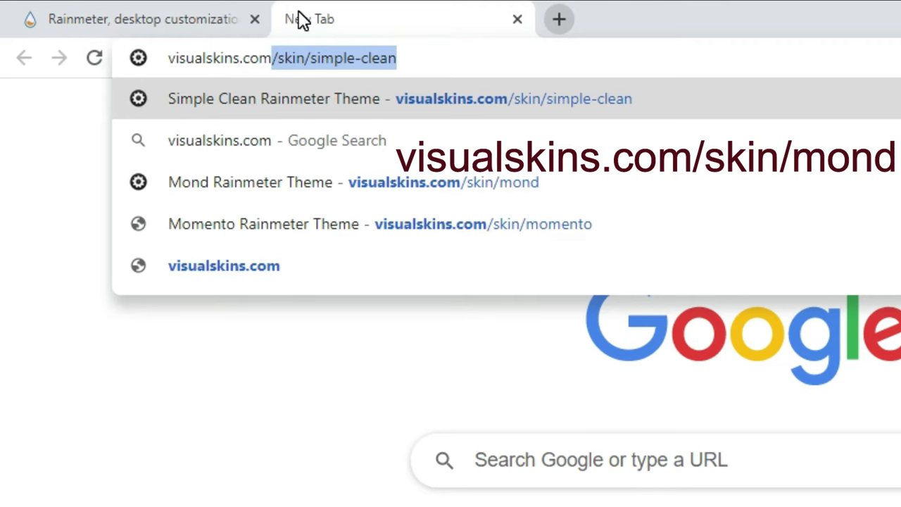
text(/skin/)
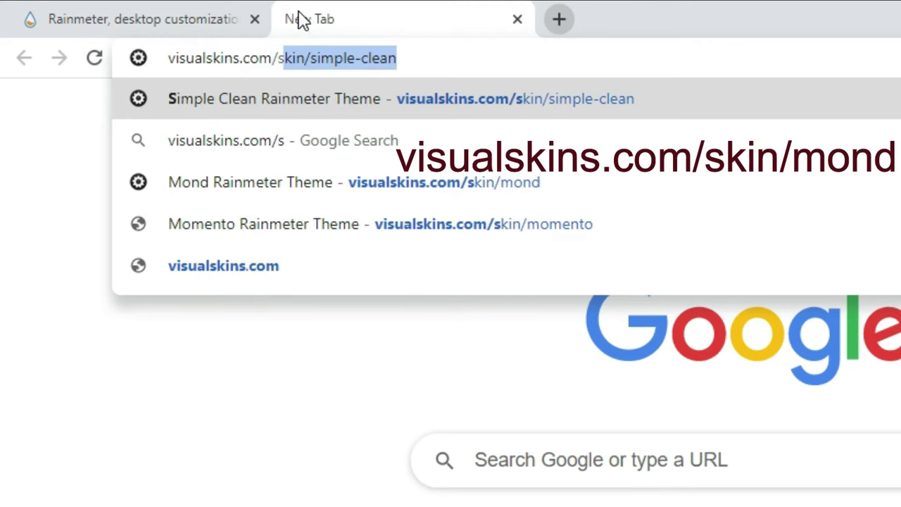
text(mond)
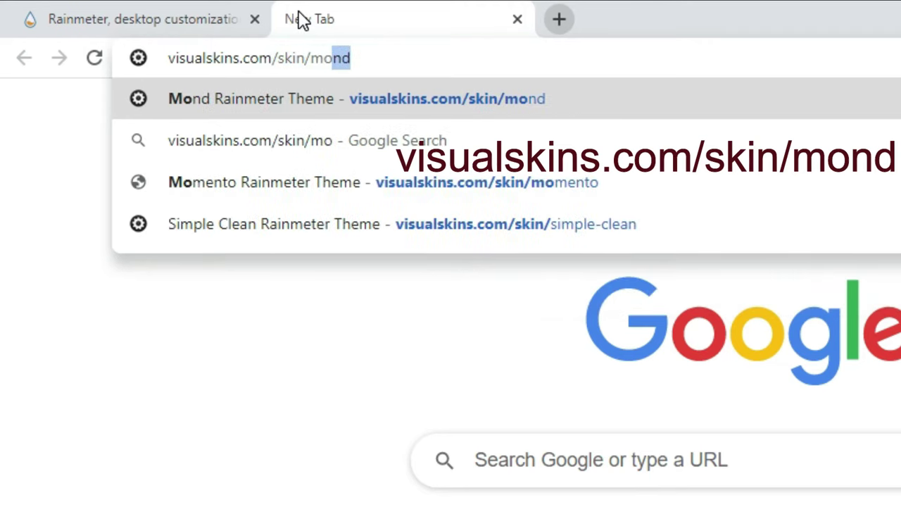
key(Return)
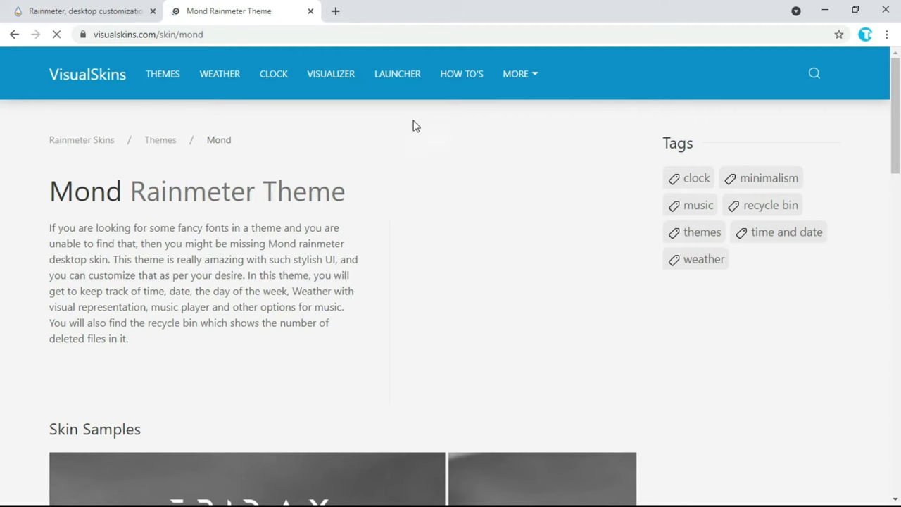
drag(899, 103, 900, 288)
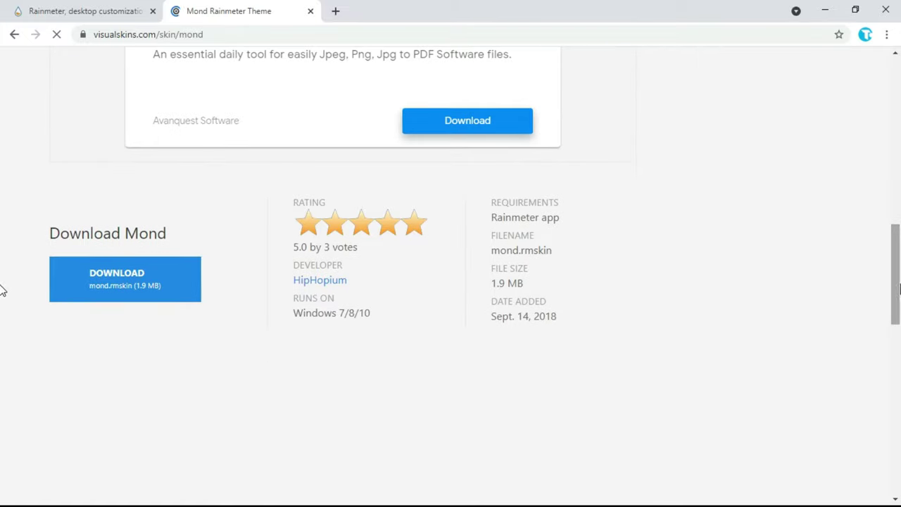
click(145, 284)
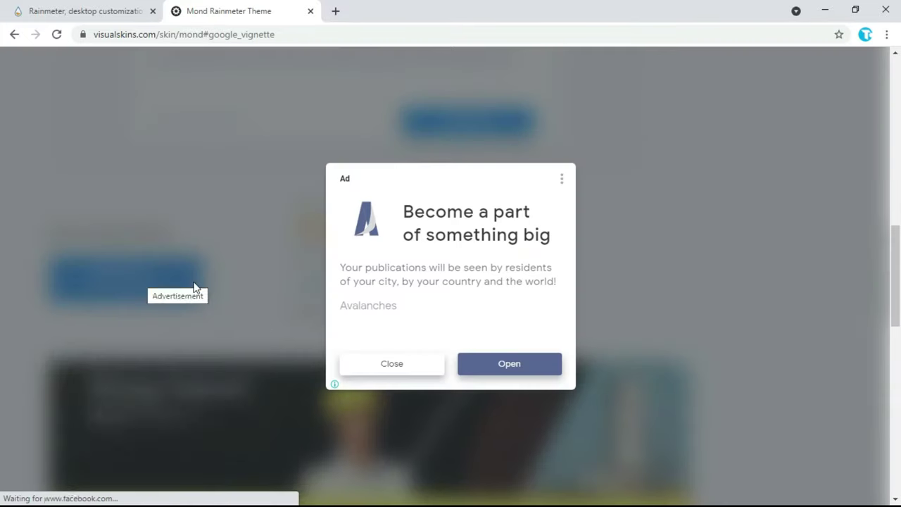
click(394, 363)
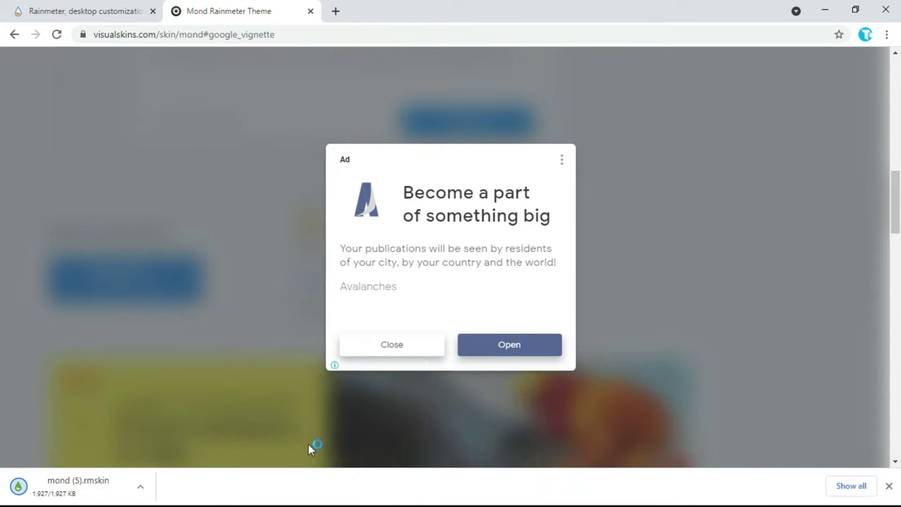
Step: Install the downloaded mond.rmskin with its layout and close the Mond settings panel
click(104, 489)
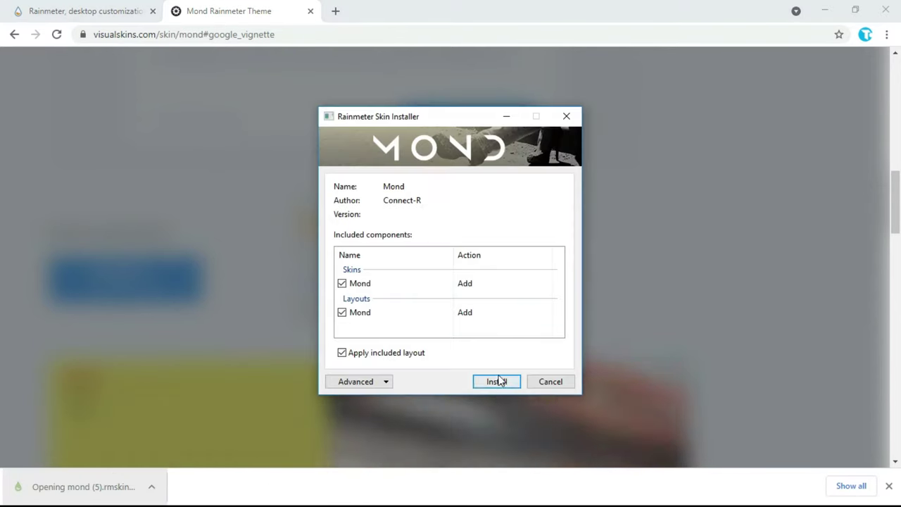
click(502, 380)
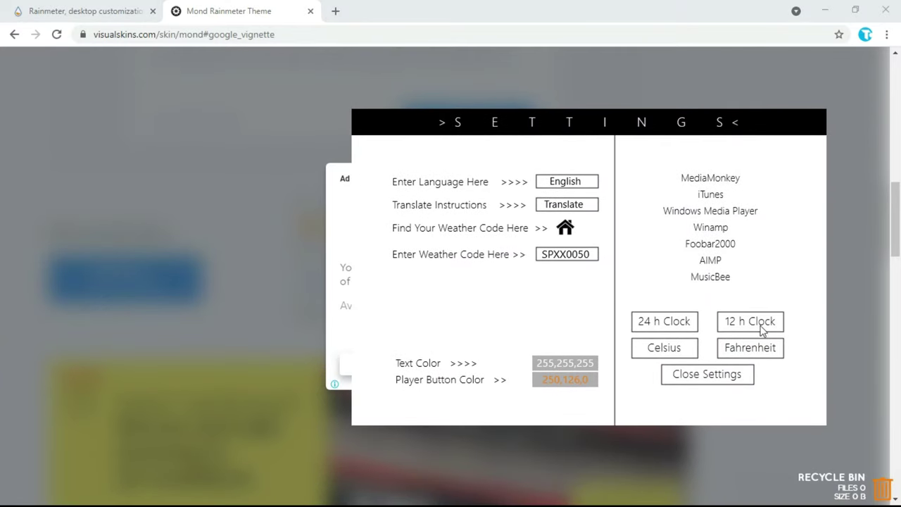
click(739, 376)
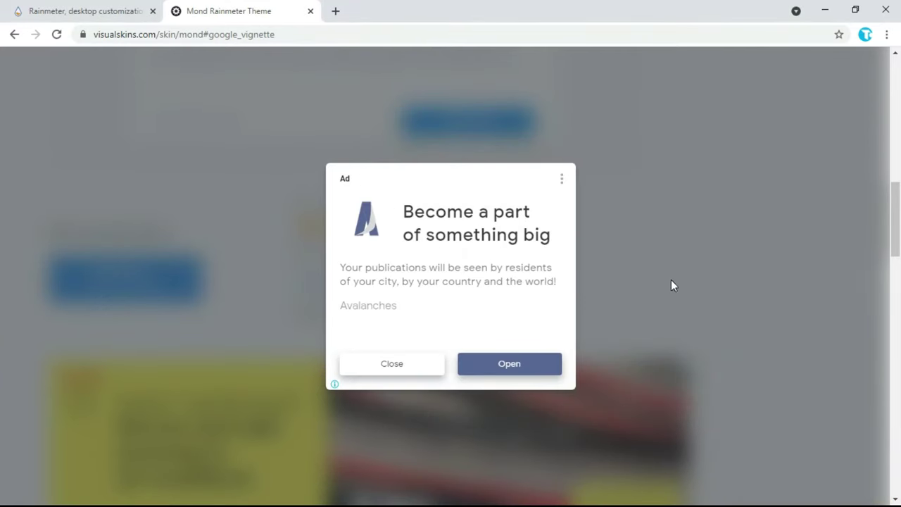
Step: Unload the Mond Clock, Player and Recycle Bin skins from the desktop
click(822, 11)
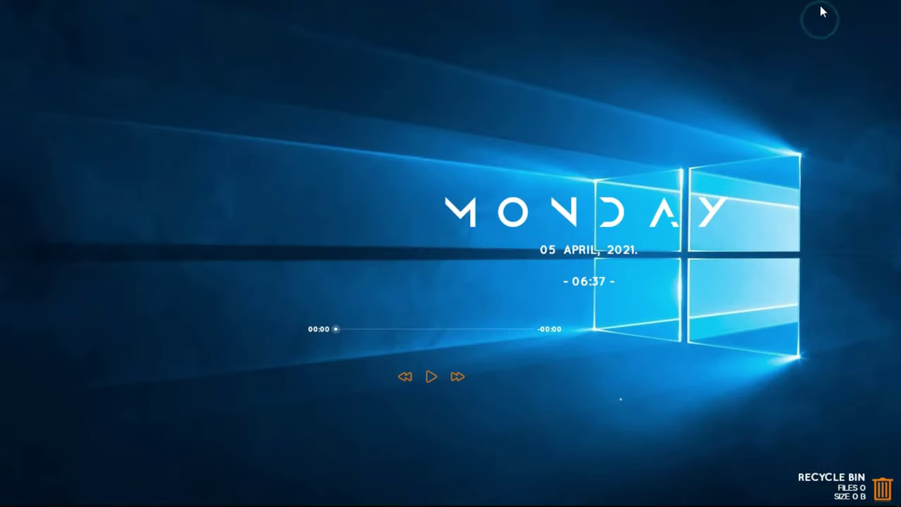
right_click(584, 221)
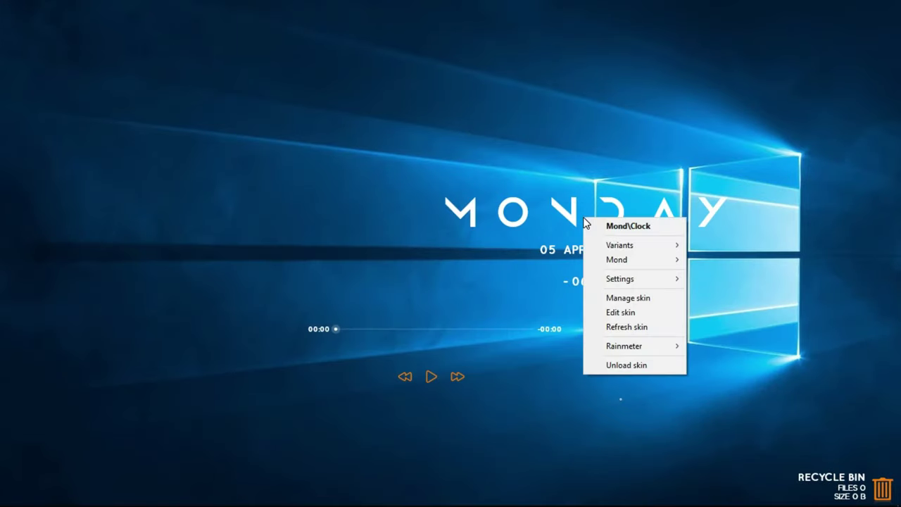
click(640, 364)
right_click(543, 330)
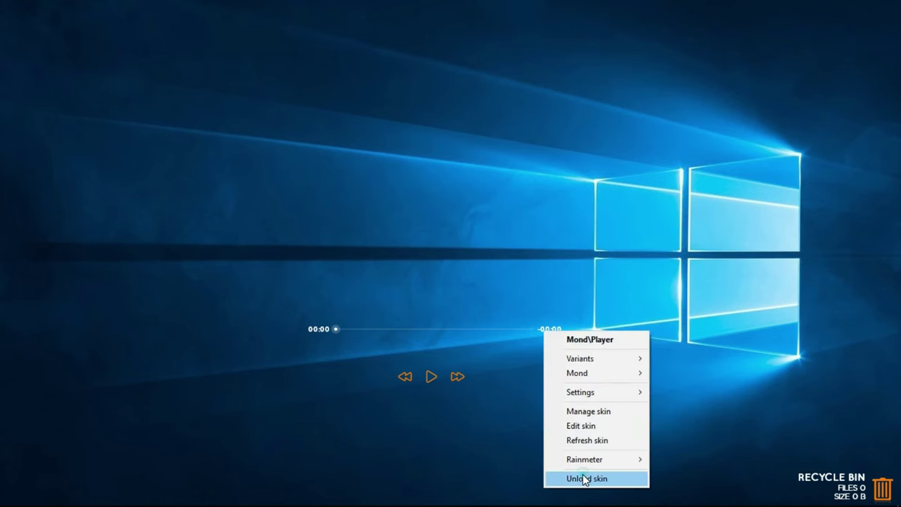
click(583, 479)
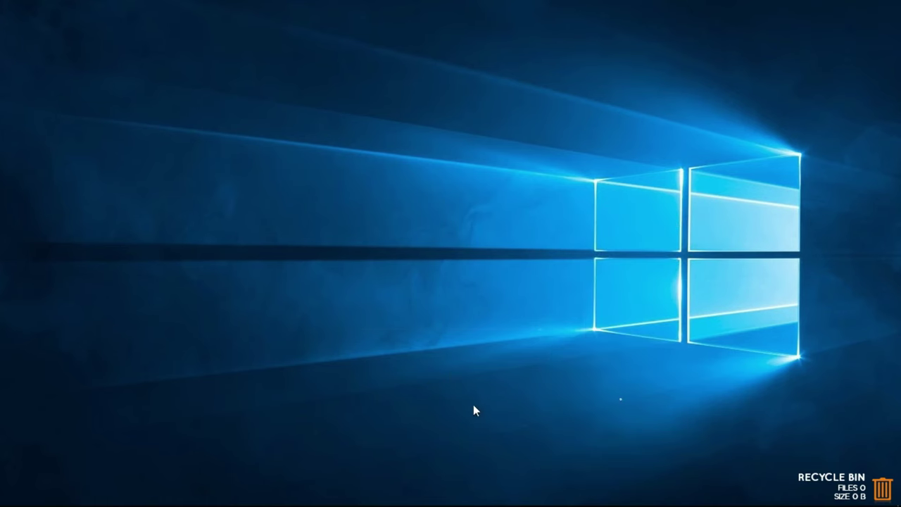
right_click(822, 480)
click(795, 465)
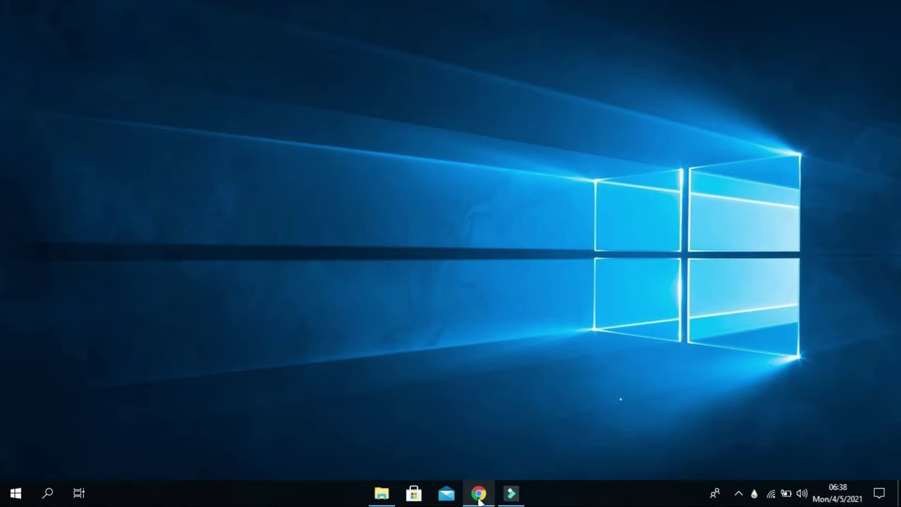
Step: Open visualskins.com/skin/simple-clean in a new tab and download the Simple Clean skin
click(479, 495)
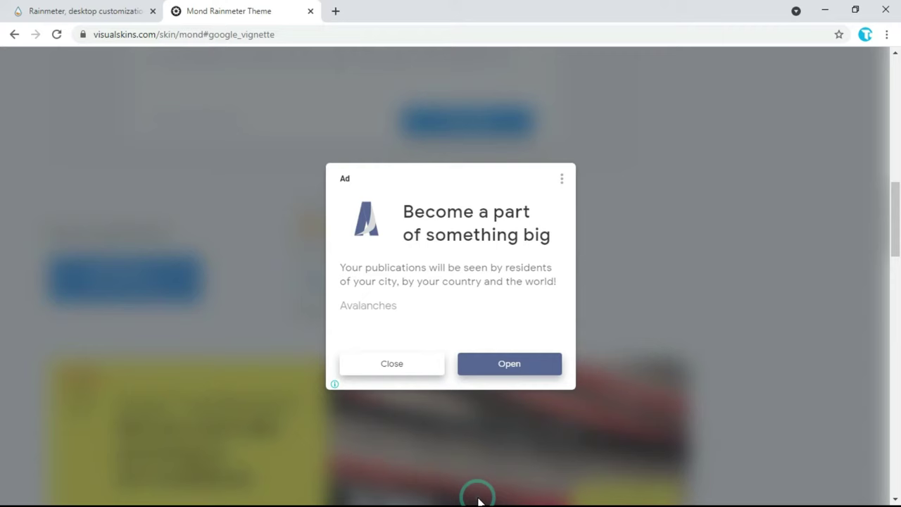
click(335, 11)
text(vi)
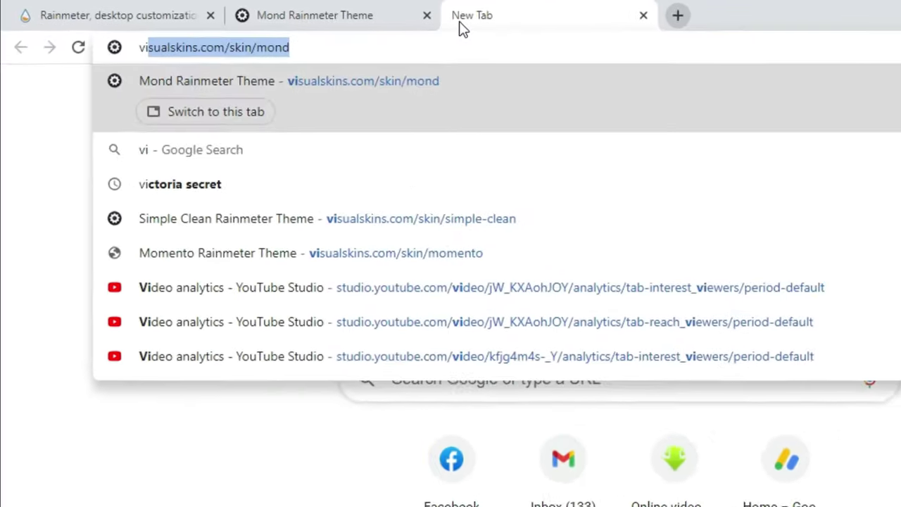
text(sualskins.com)
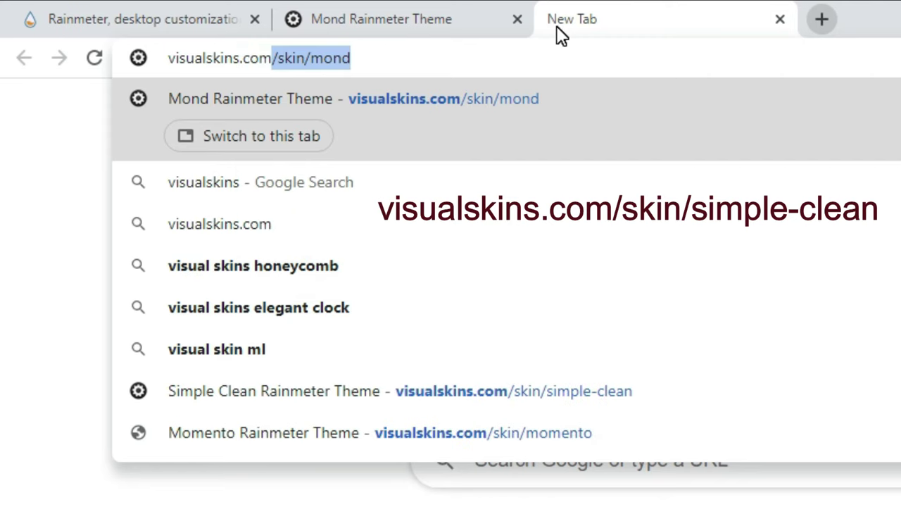
text(/skin/simple)
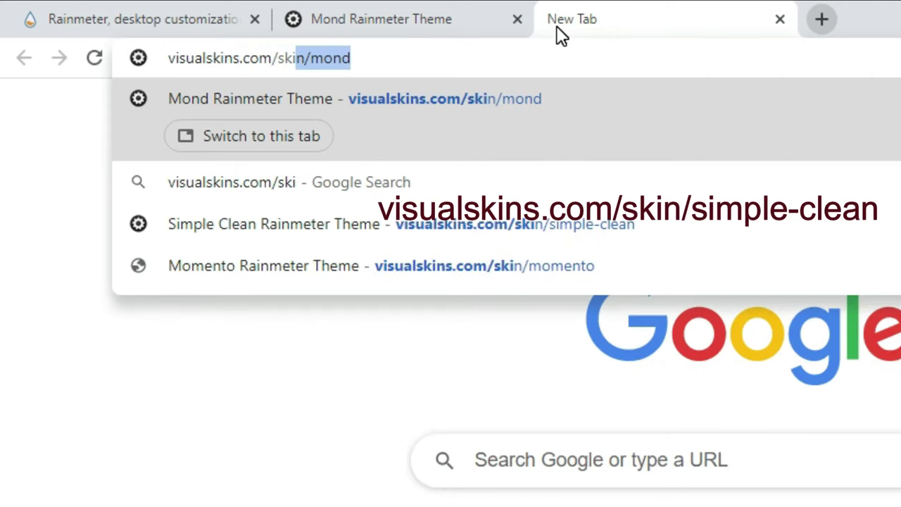
text(-cle)
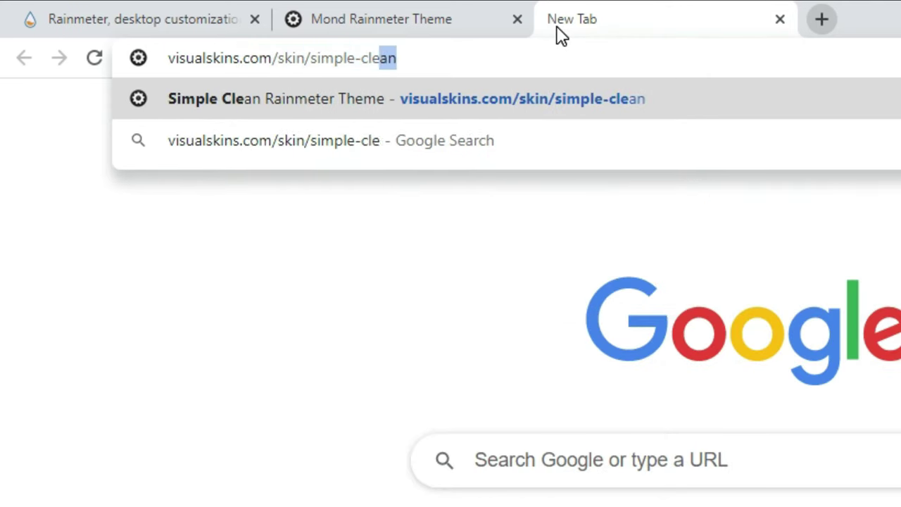
key(Return)
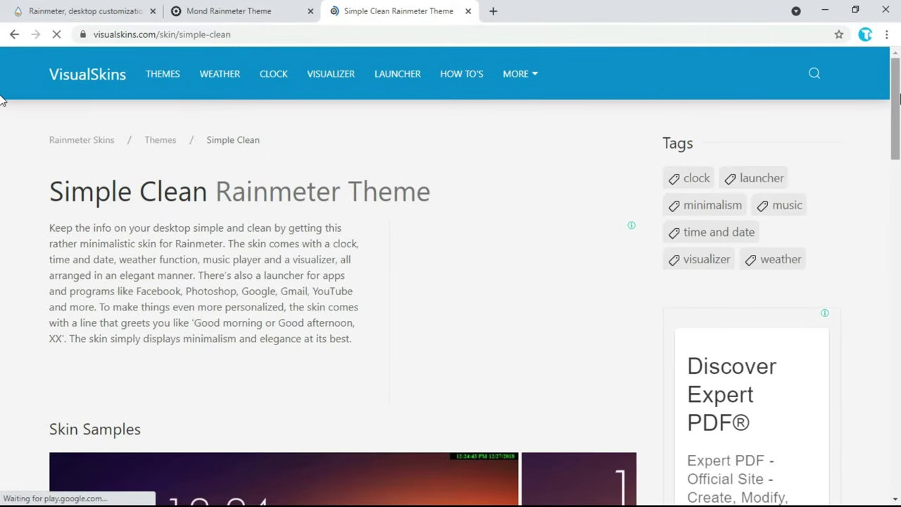
click(894, 149)
drag(897, 164, 898, 301)
scroll(2, 304, down, 1)
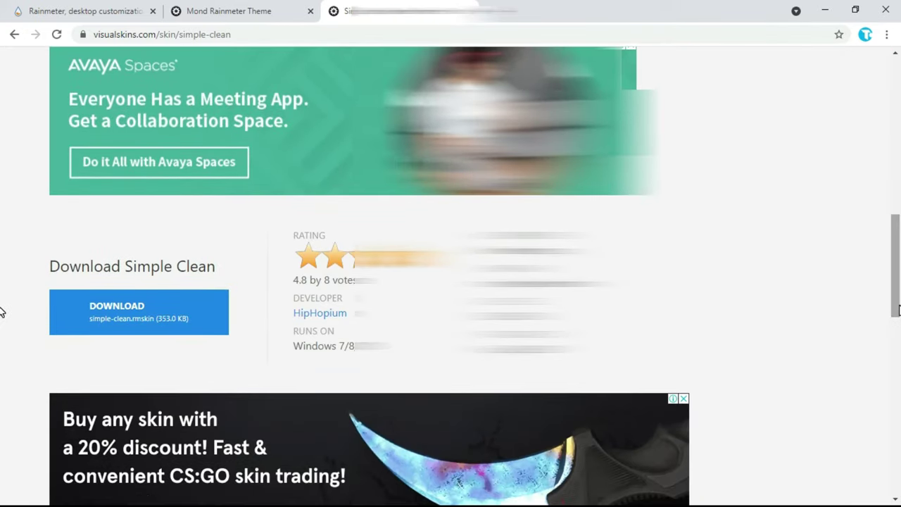
click(118, 313)
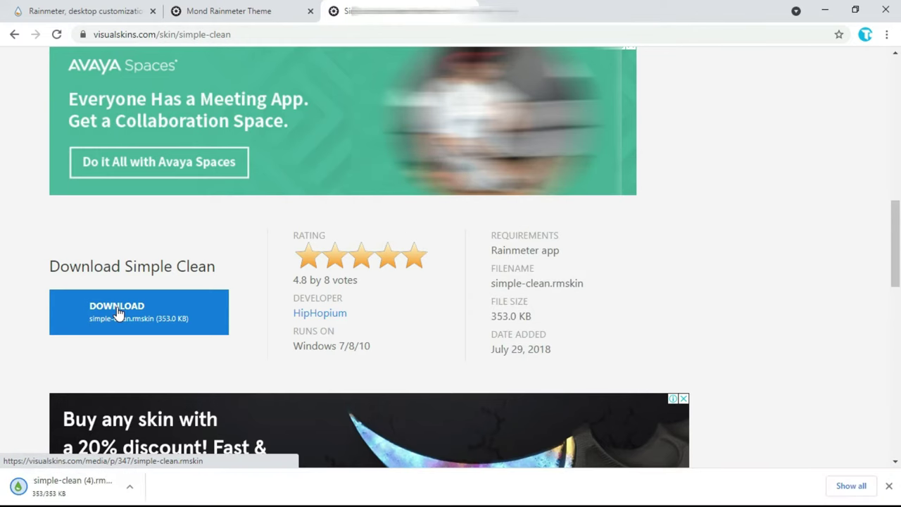
Step: Install the Simple Clean .rmskin with its layout and minimize Chrome to view it
click(81, 493)
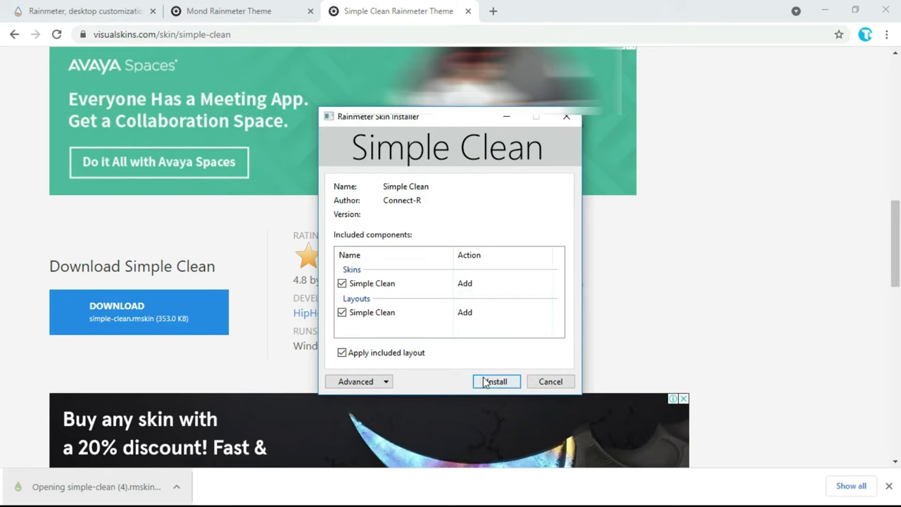
click(485, 382)
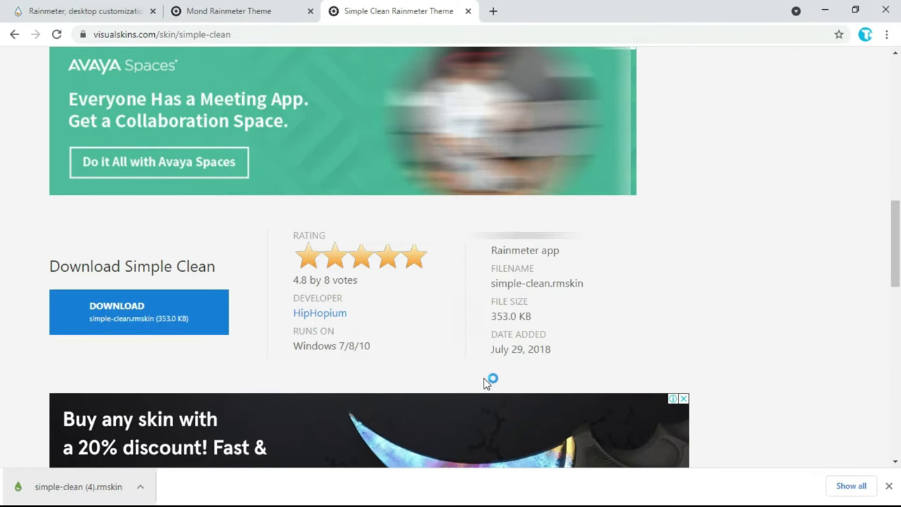
click(831, 11)
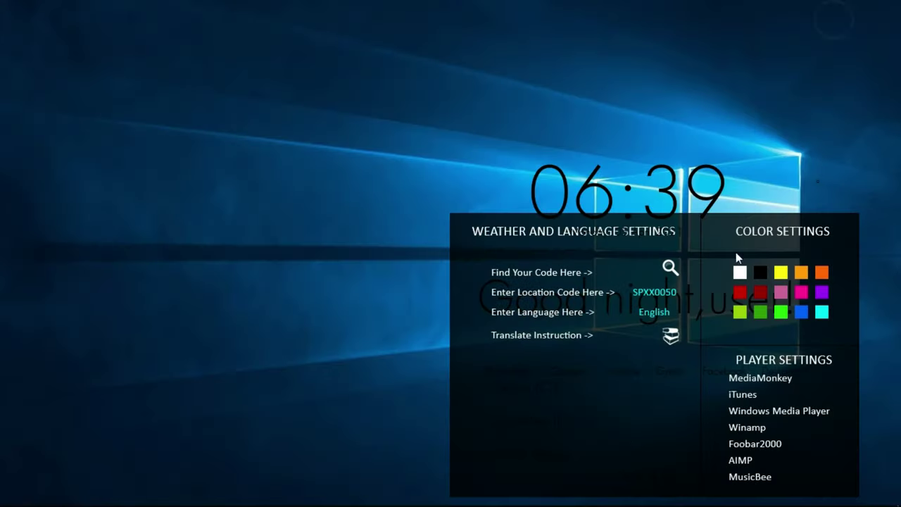
Step: Unload the Simple Clean settings panel, greeting, app links row and clock skins
right_click(654, 454)
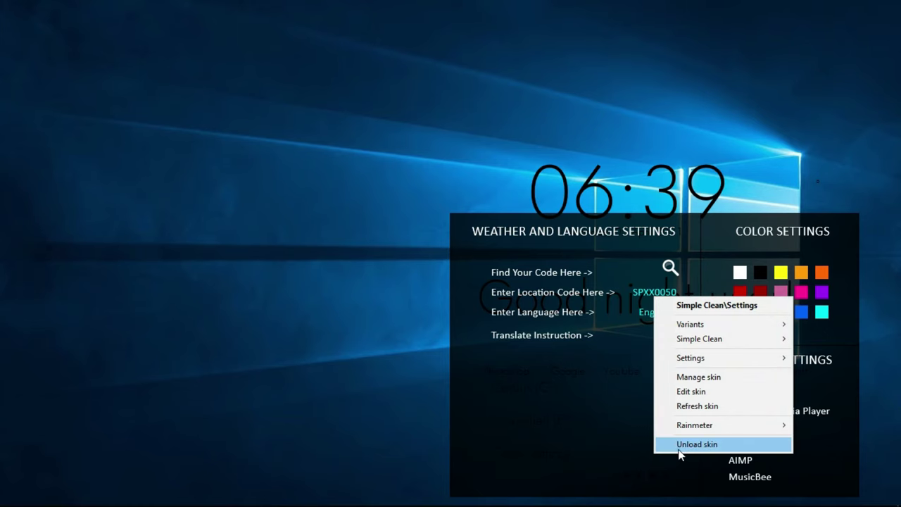
click(679, 451)
right_click(609, 305)
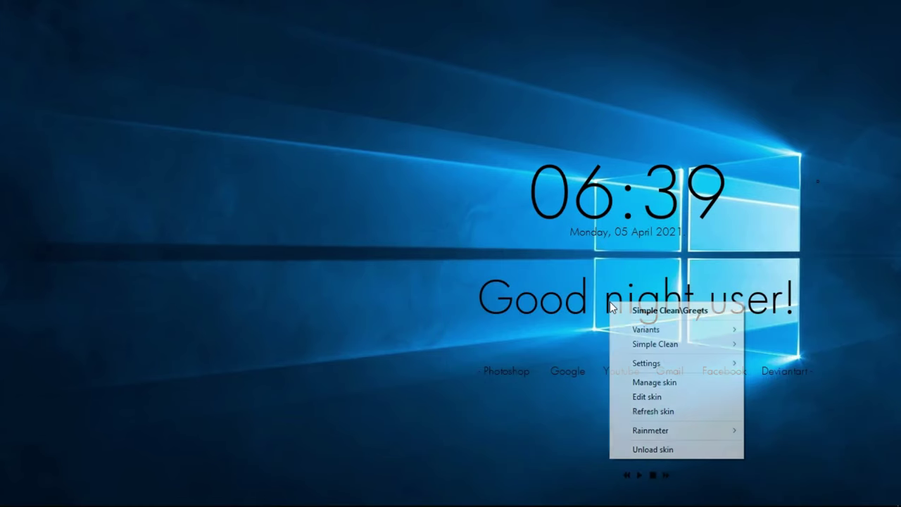
click(662, 445)
right_click(632, 374)
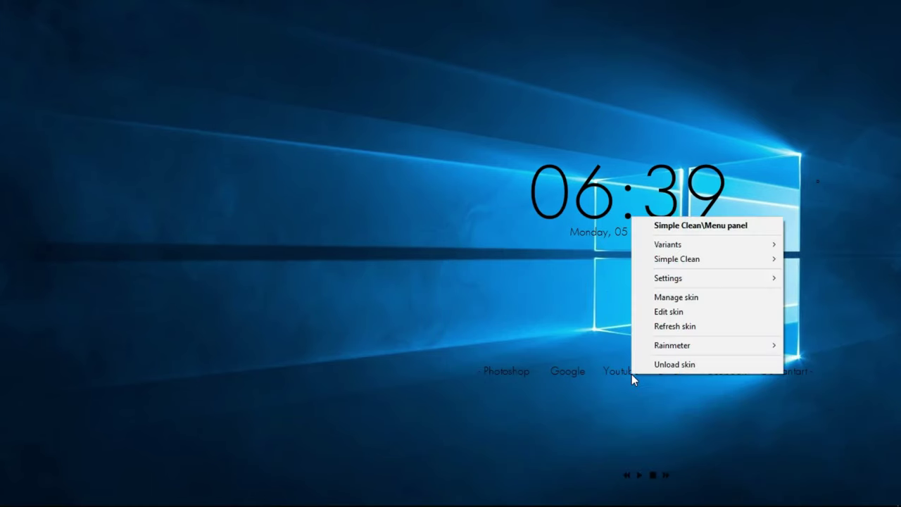
click(660, 364)
right_click(594, 196)
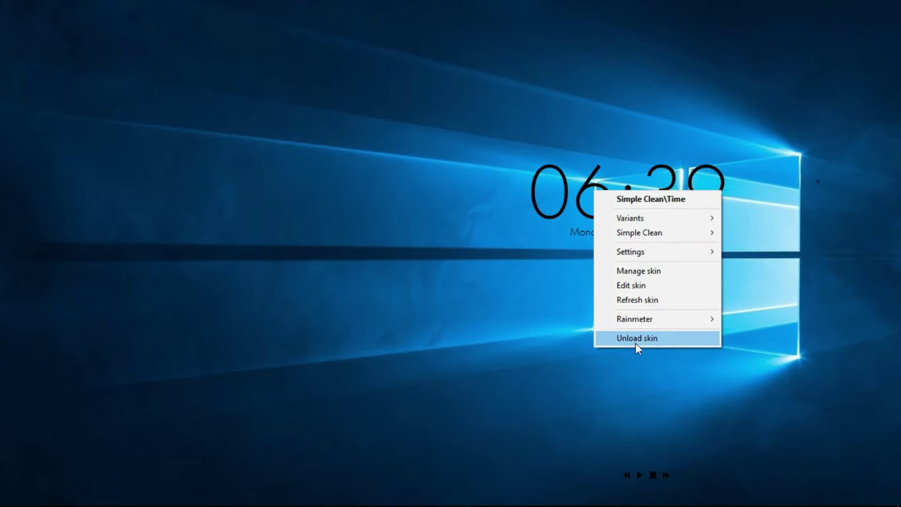
click(635, 339)
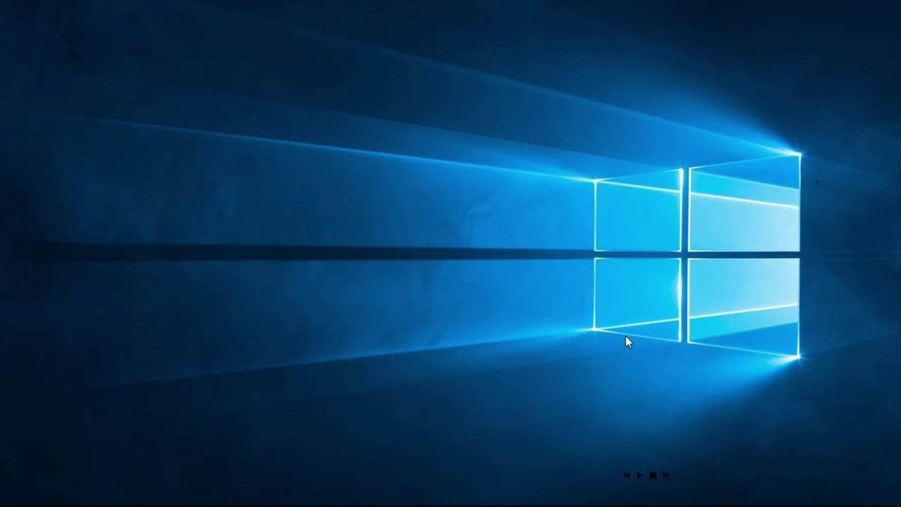
Step: Open Manage Rainmeter from the player controls' menu and minimize it
right_click(644, 472)
mouse_move(654, 501)
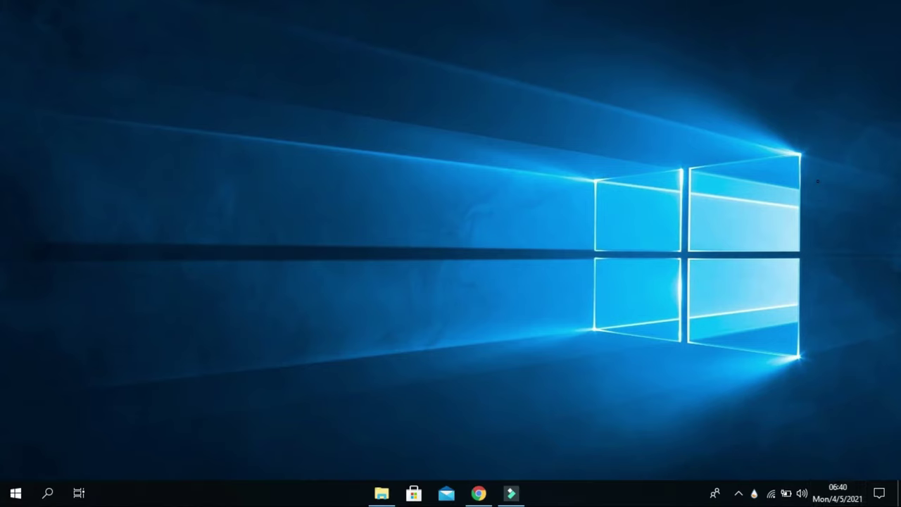
click(756, 495)
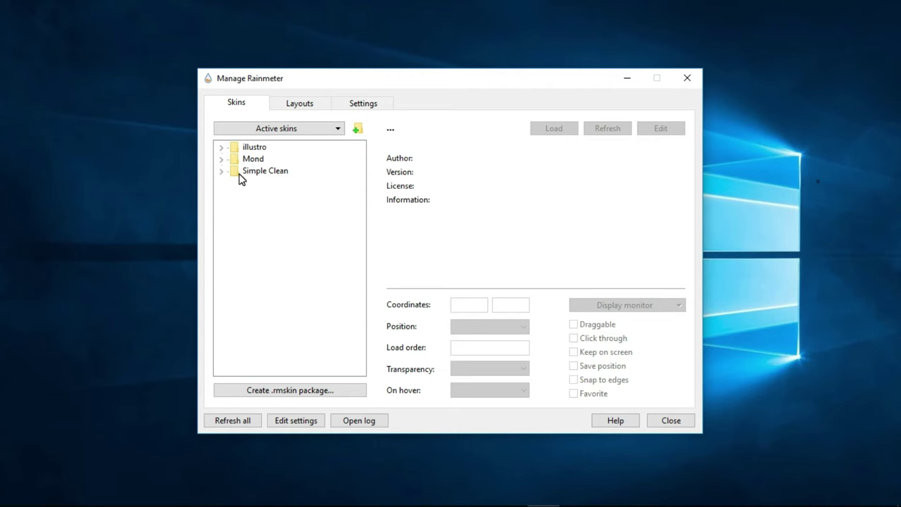
click(630, 78)
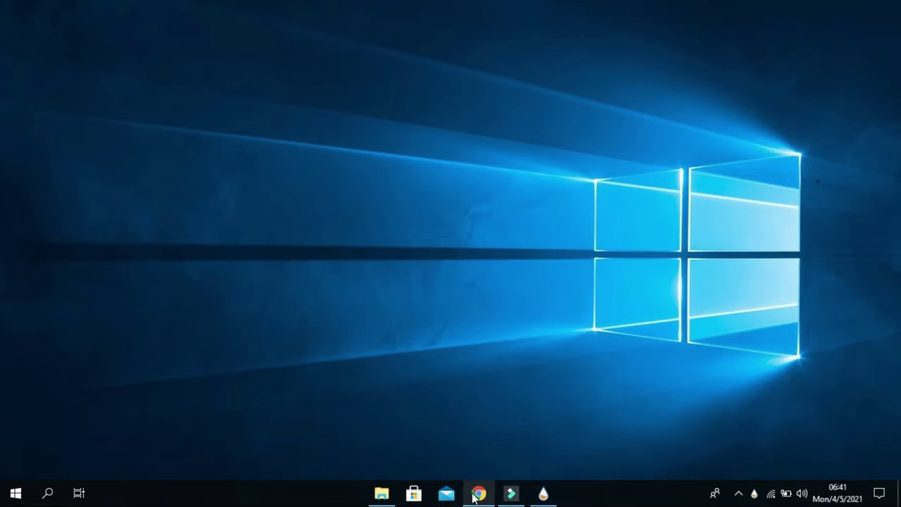
Step: Open the Unsplash photo page unsplash.com/photos/p3ozJuT_D in Chrome
click(477, 491)
text(un)
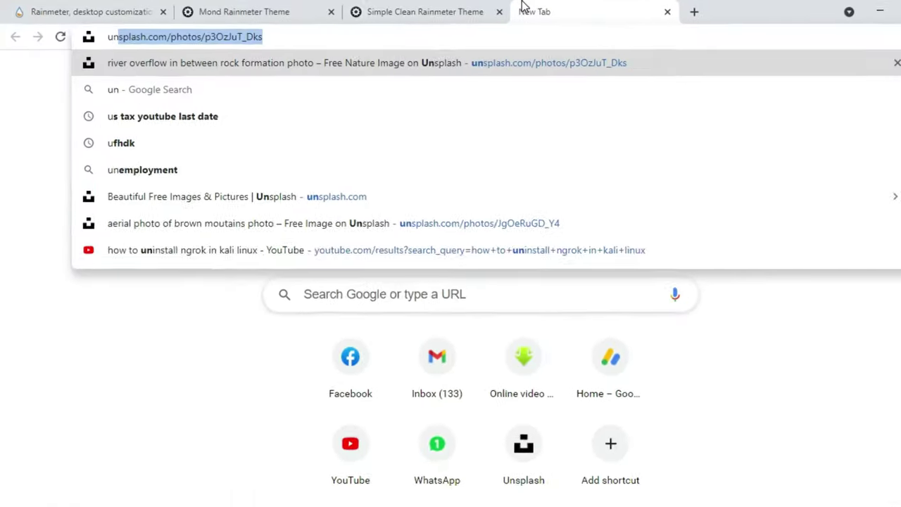
text(splash.com)
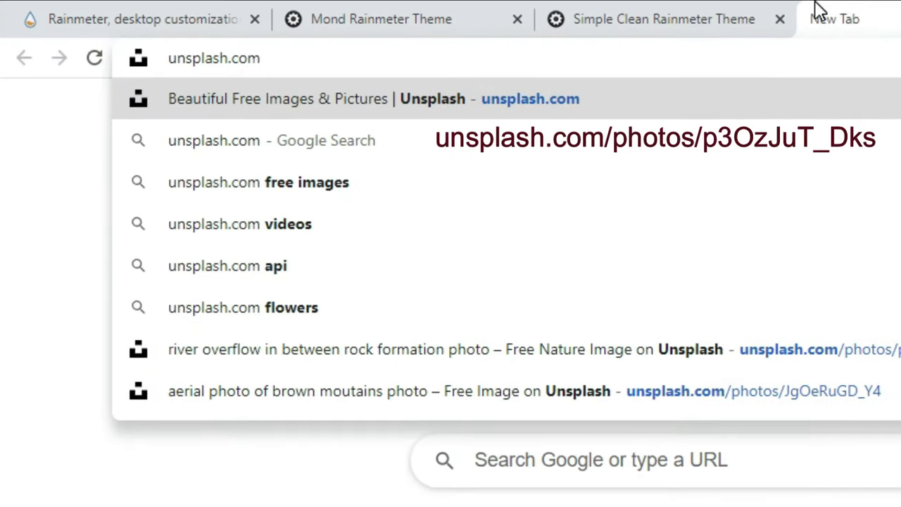
text(/)
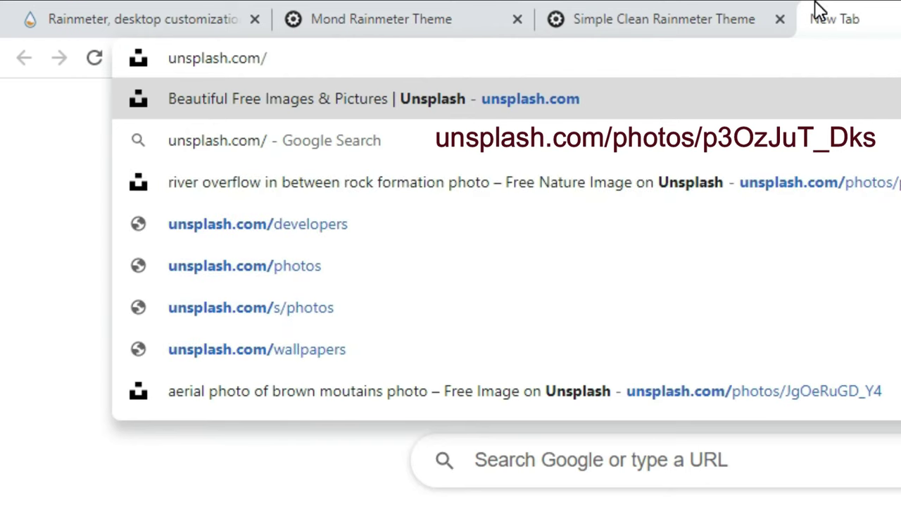
text(photos/p3o)
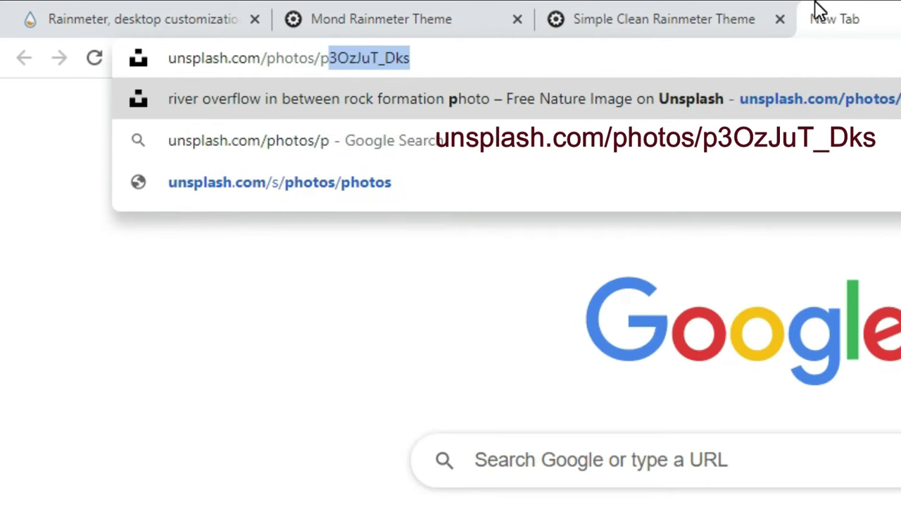
text(zJuT)
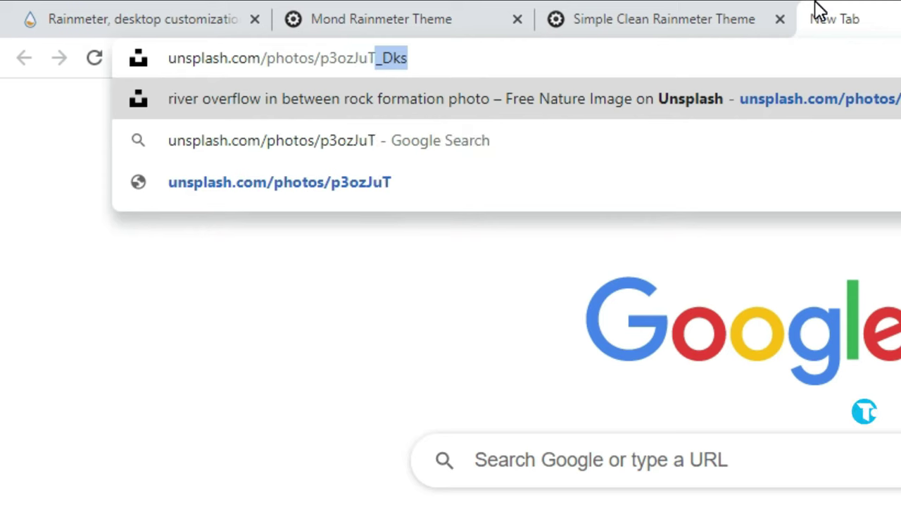
text(_D)
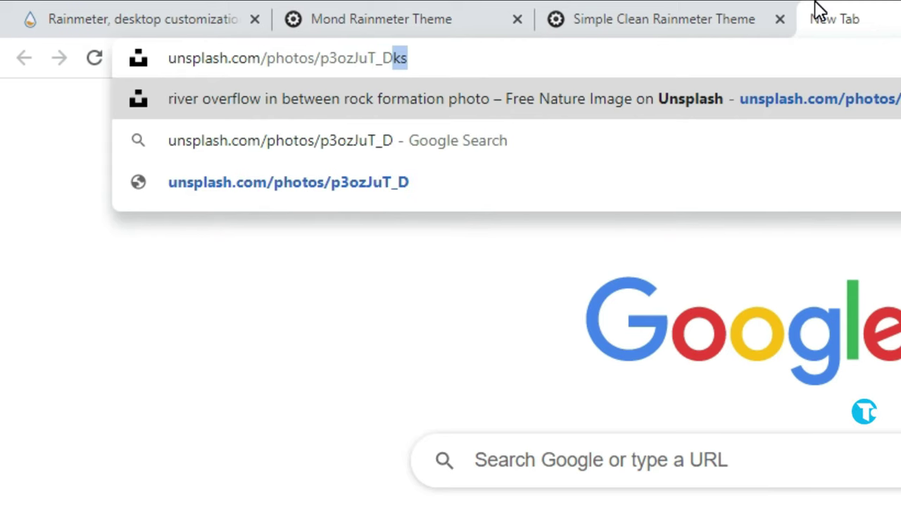
key(Return)
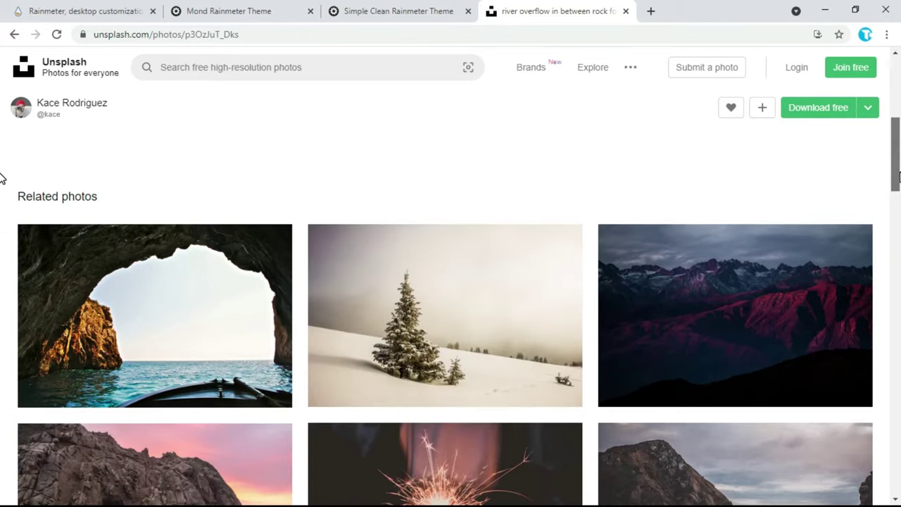
Step: Download the dark red-lit mountain photo from the Related photos section
scroll(0, 184, down, 2)
scroll(0, 185, down, 2)
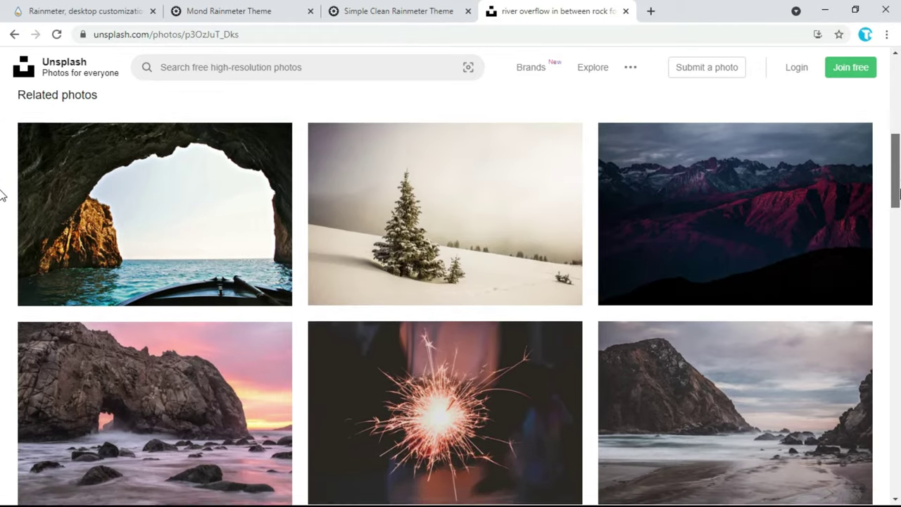
scroll(0, 199, down, 3)
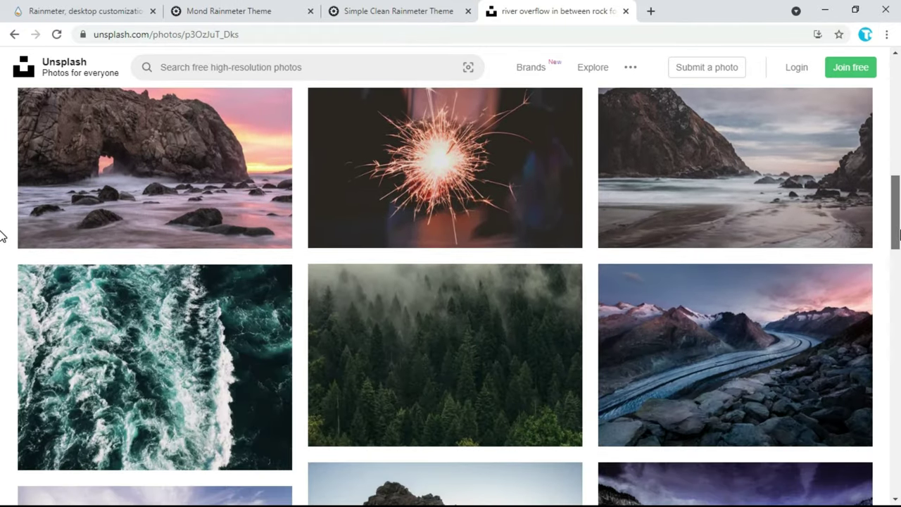
scroll(1, 240, down, 2)
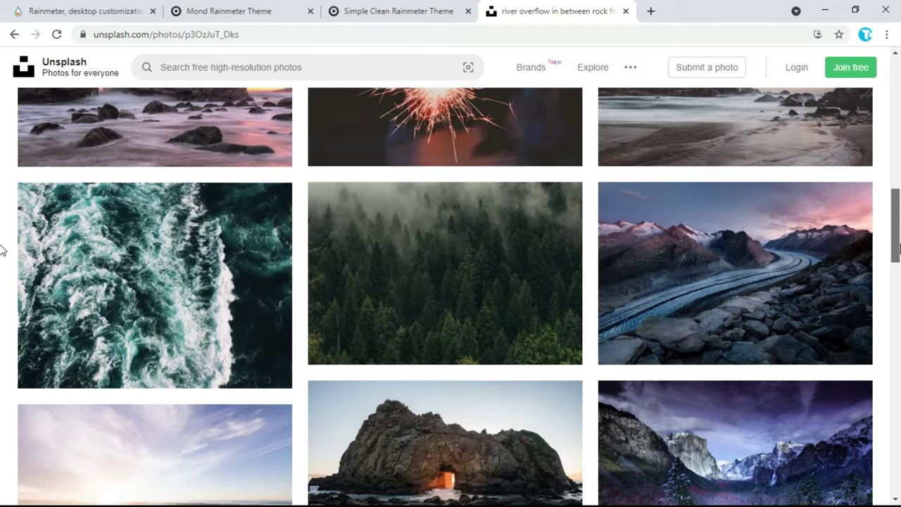
scroll(1, 252, down, 5)
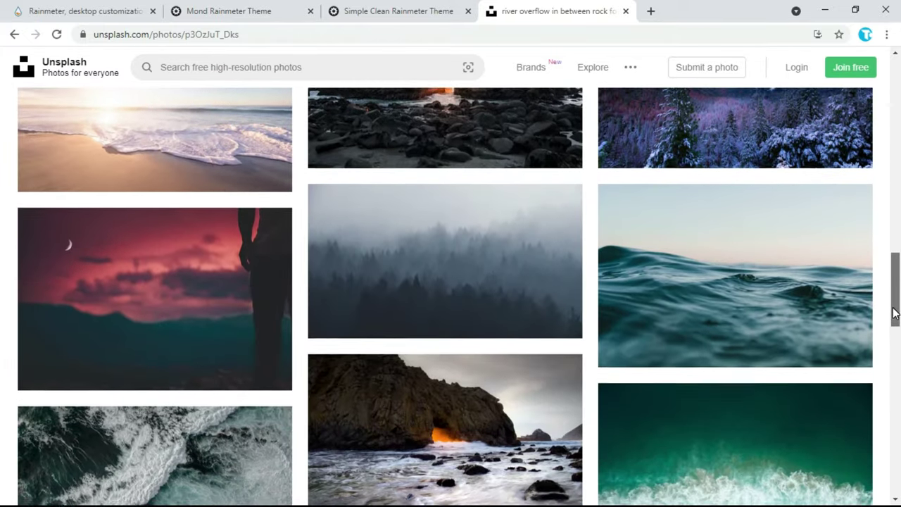
drag(894, 313, 894, 348)
scroll(2, 402, down, 5)
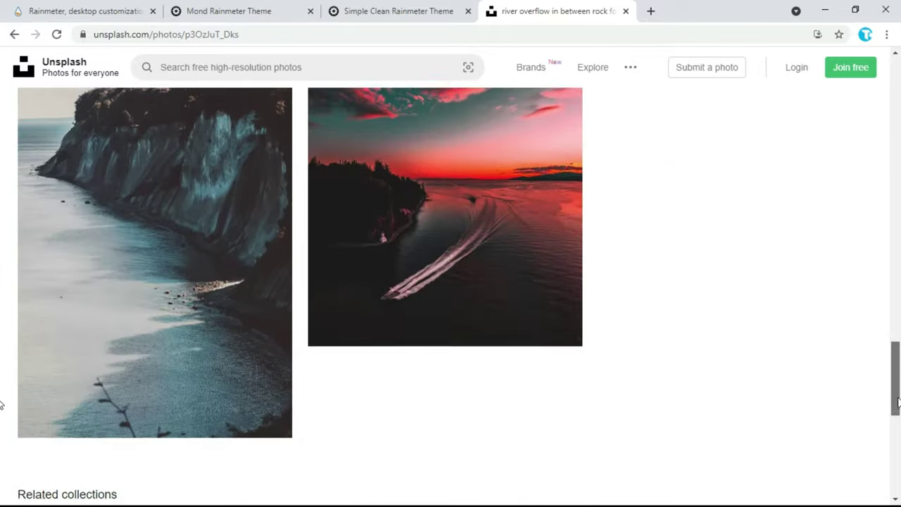
drag(898, 405, 897, 164)
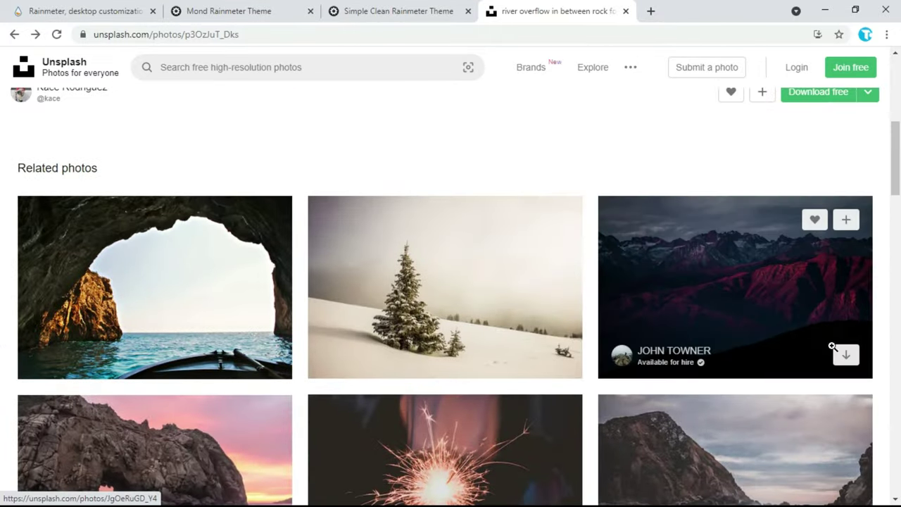
click(843, 357)
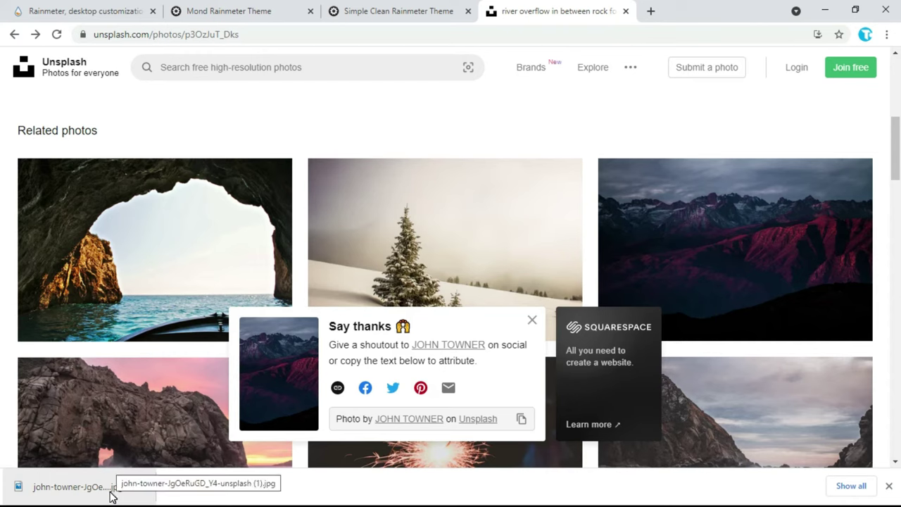
Step: Set the downloaded red mountain photo as desktop background via Photos, then minimize Photos and Chrome
click(112, 495)
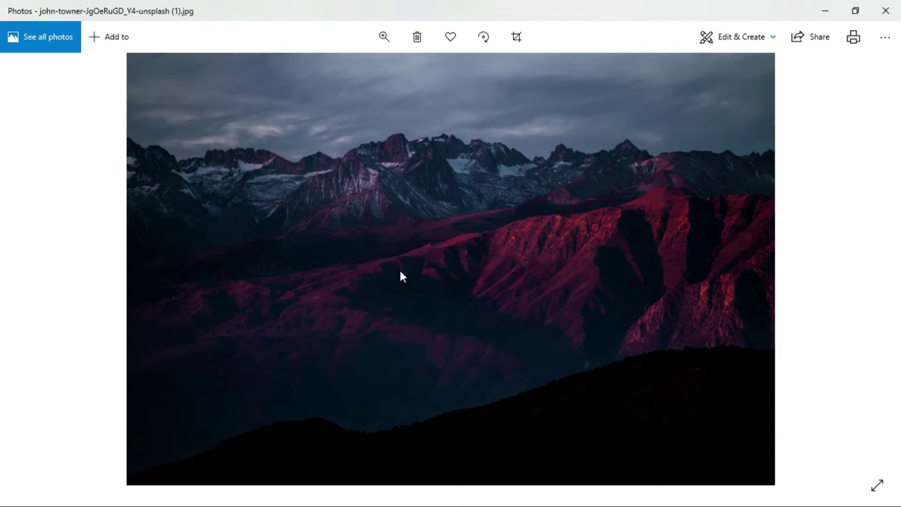
right_click(435, 227)
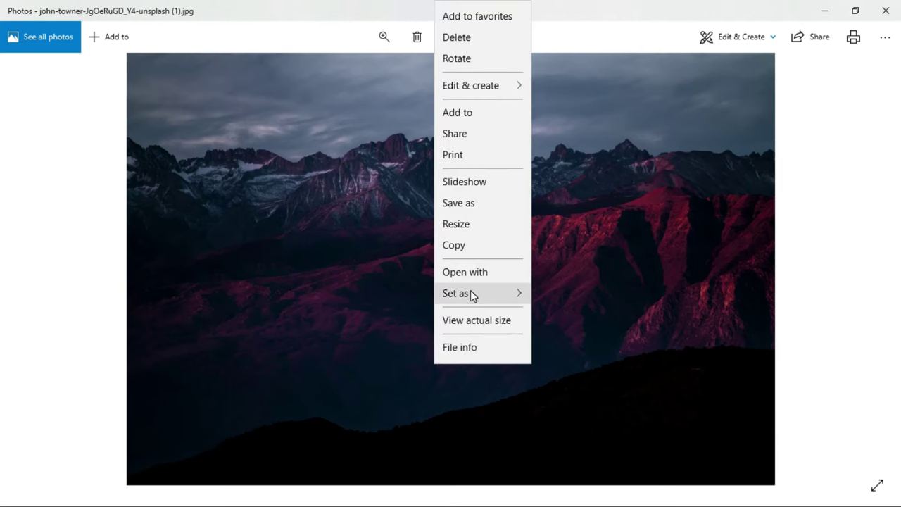
mouse_move(483, 294)
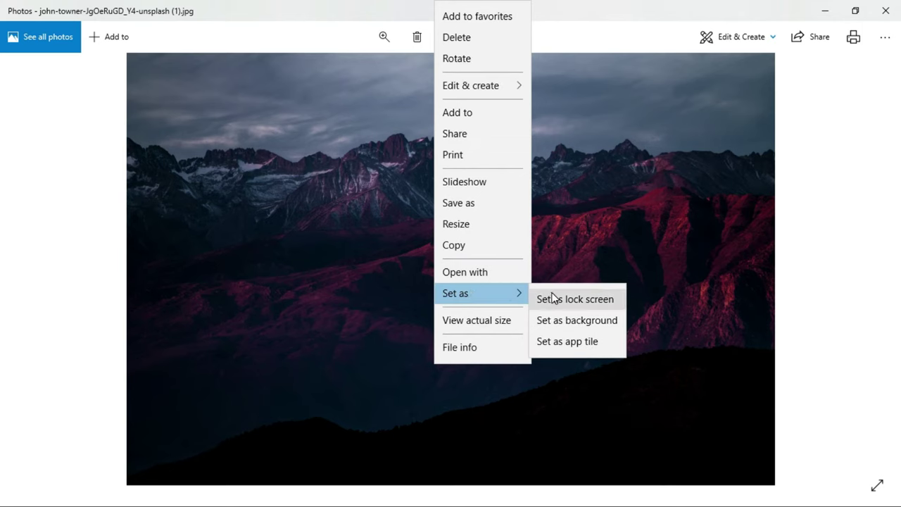
click(572, 325)
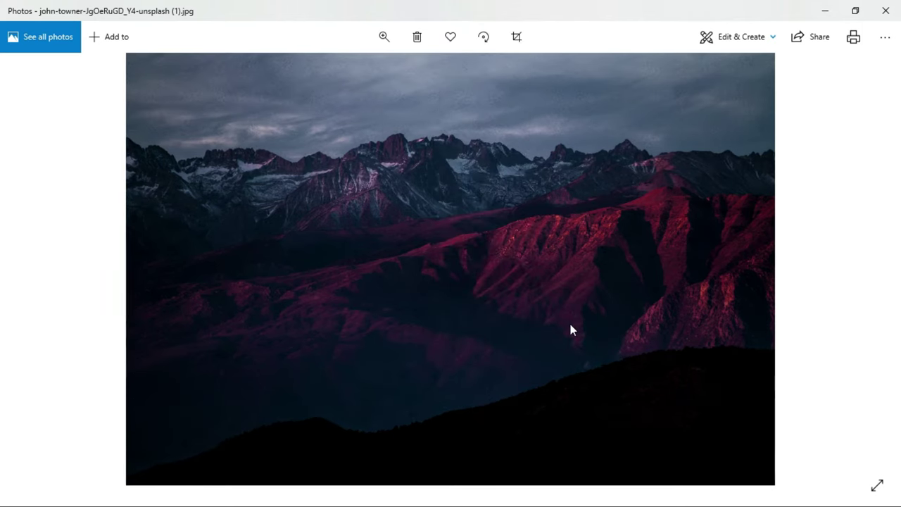
click(827, 10)
click(824, 8)
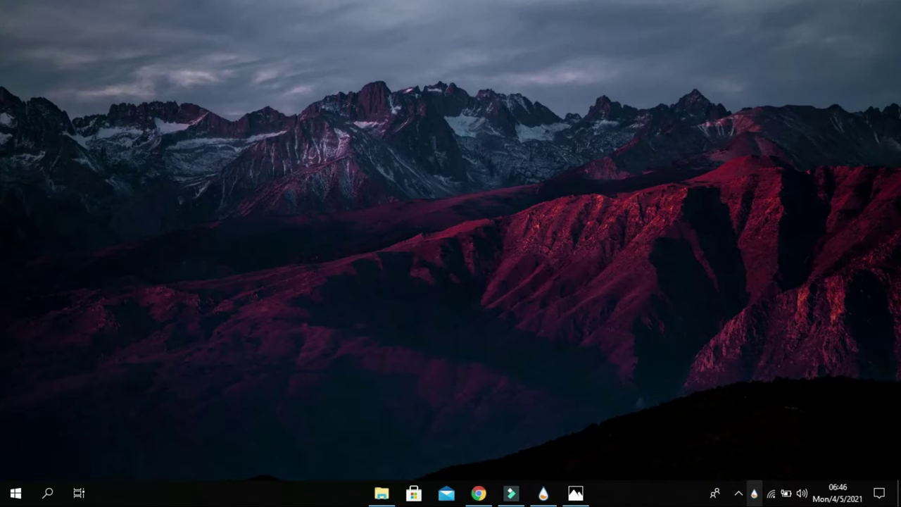
Step: Load the Mond Clock.ini skin and drag the clock to the upper centre of the desktop
click(754, 495)
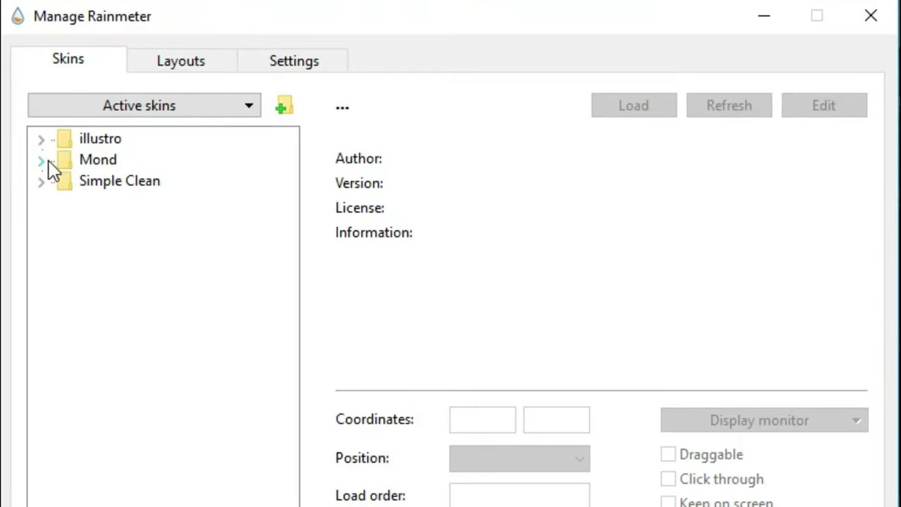
click(41, 161)
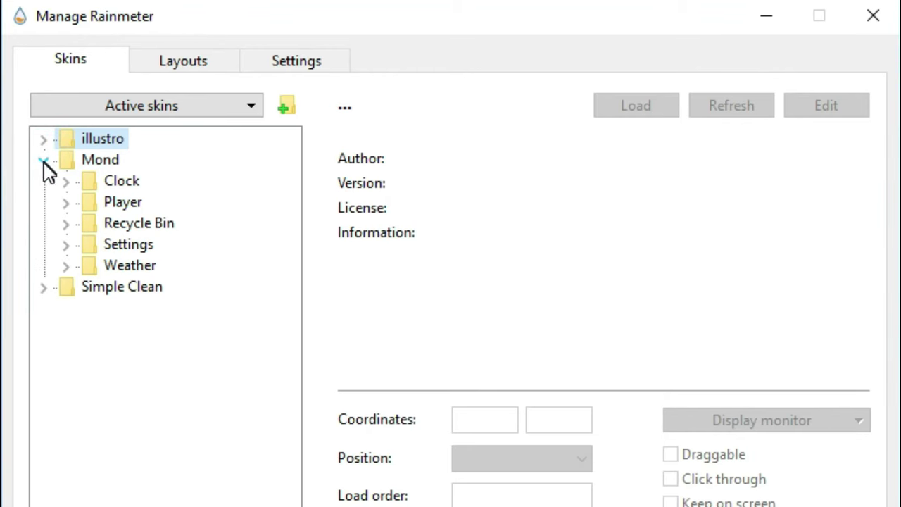
click(72, 184)
click(131, 211)
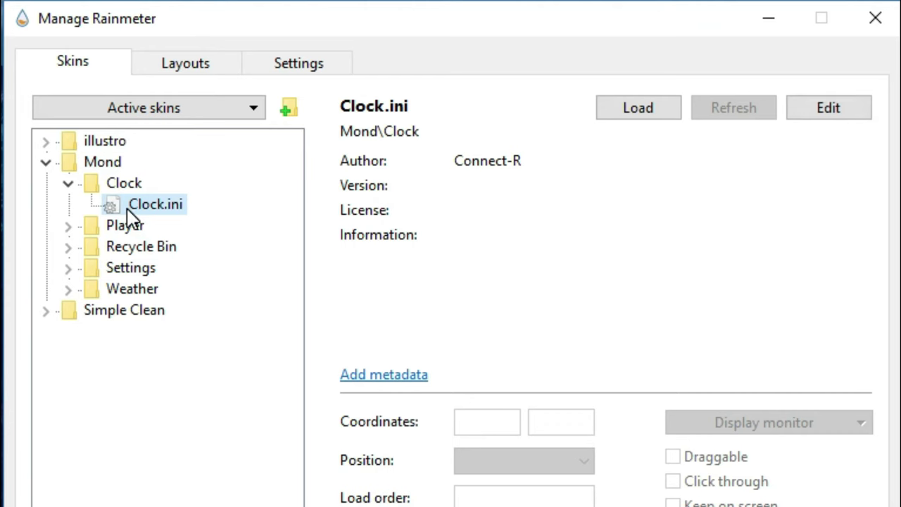
click(643, 109)
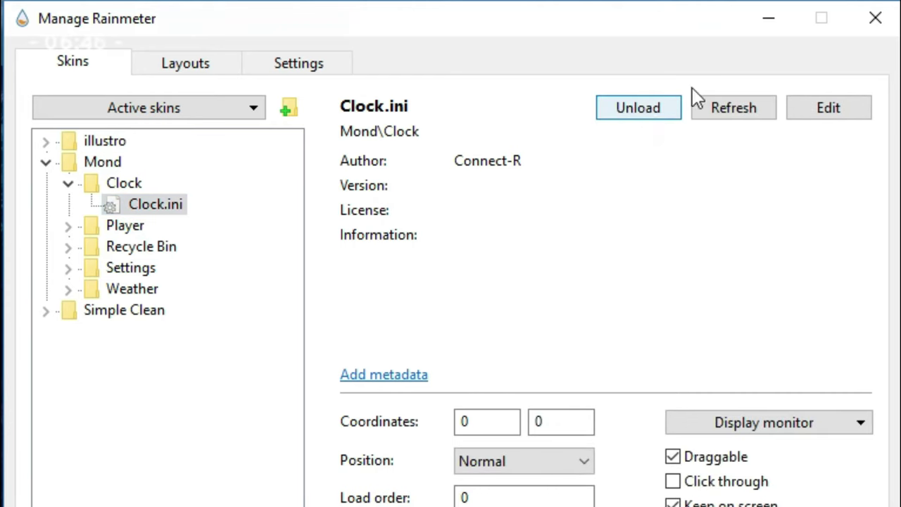
click(863, 27)
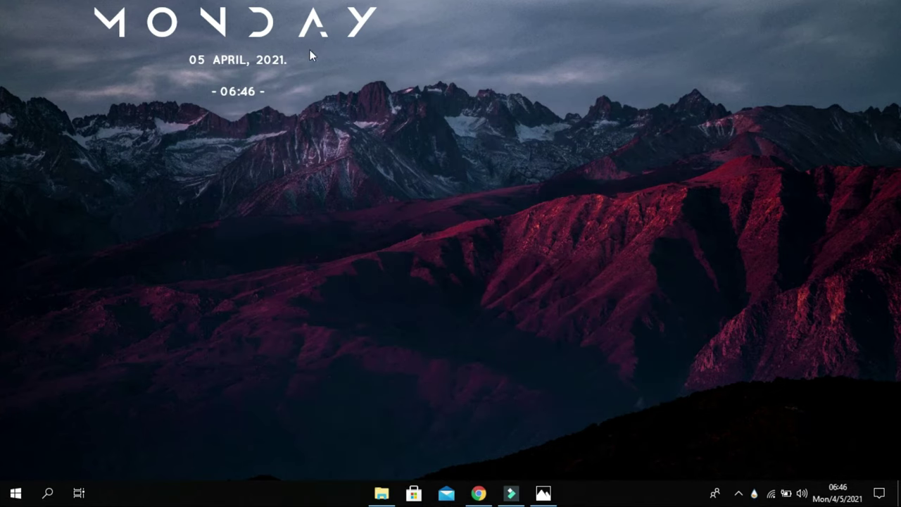
drag(235, 33, 455, 187)
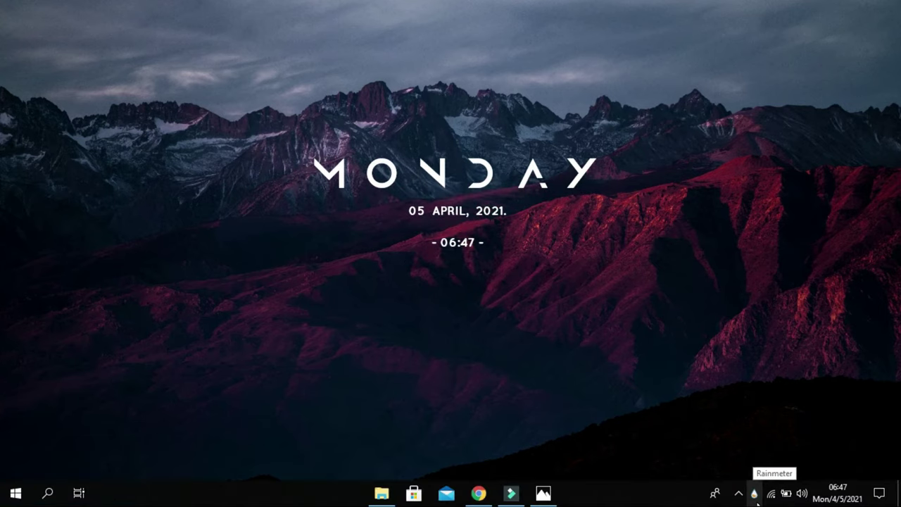
click(755, 493)
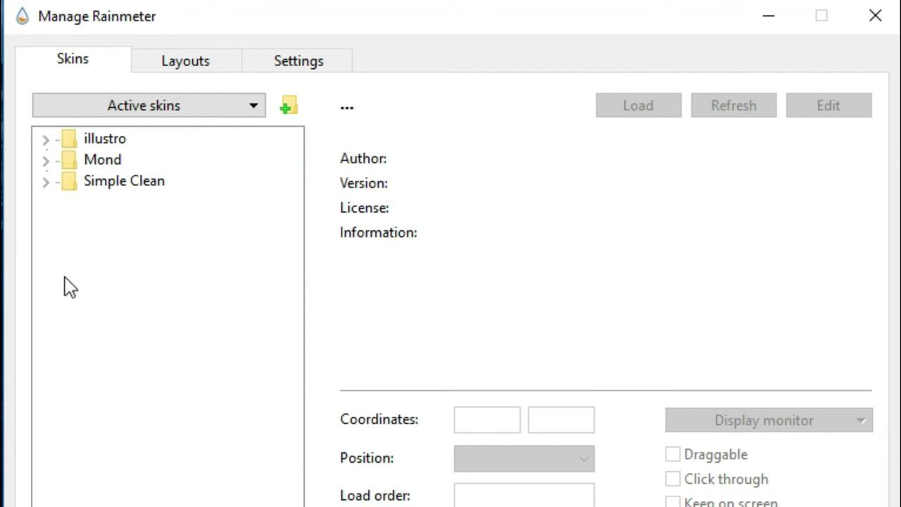
Step: Load the Simple Clean Vizualiser's Visualizer.ini skin and minimize the skin manager
click(47, 182)
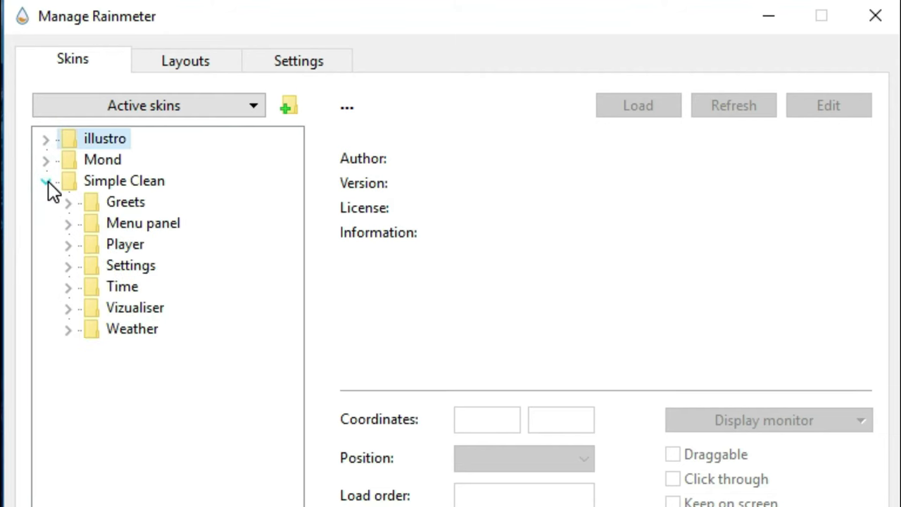
click(69, 307)
click(165, 335)
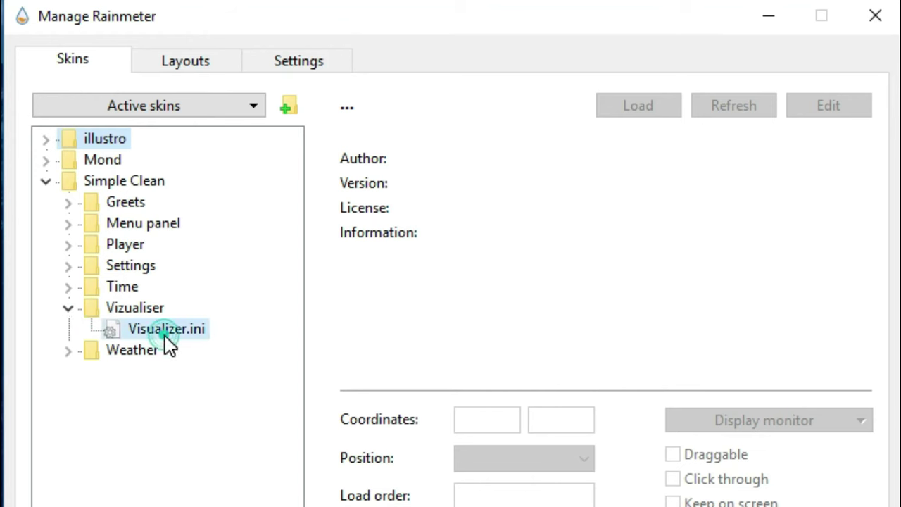
click(625, 116)
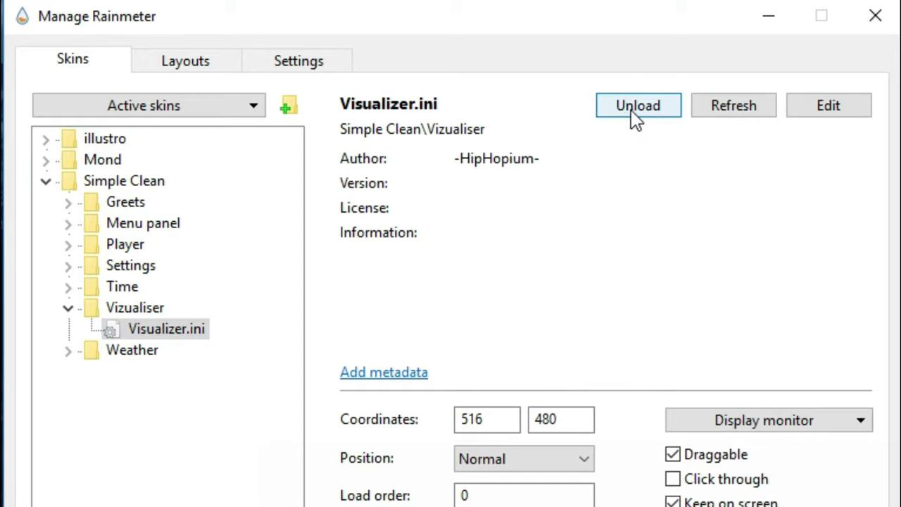
click(784, 19)
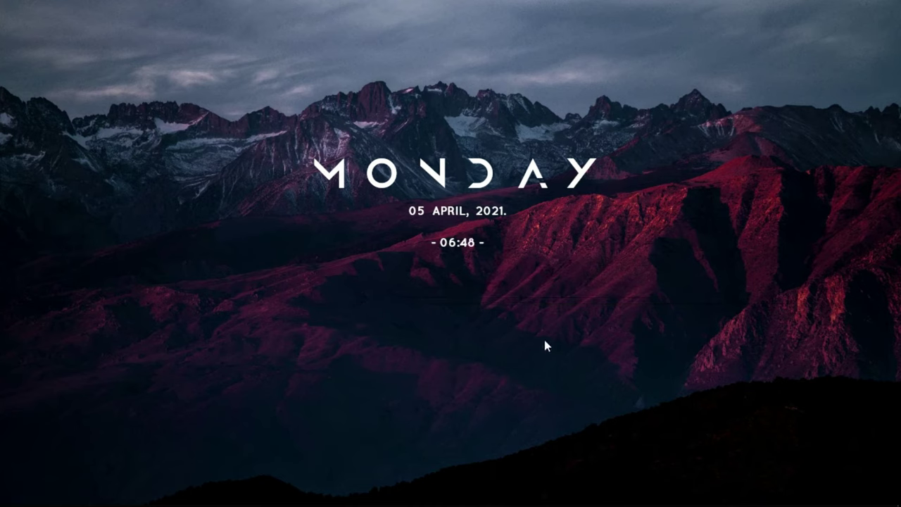
Step: Open Visualizer.ini for editing and change both BarColor values from #FontColor# to #White#
right_click(557, 303)
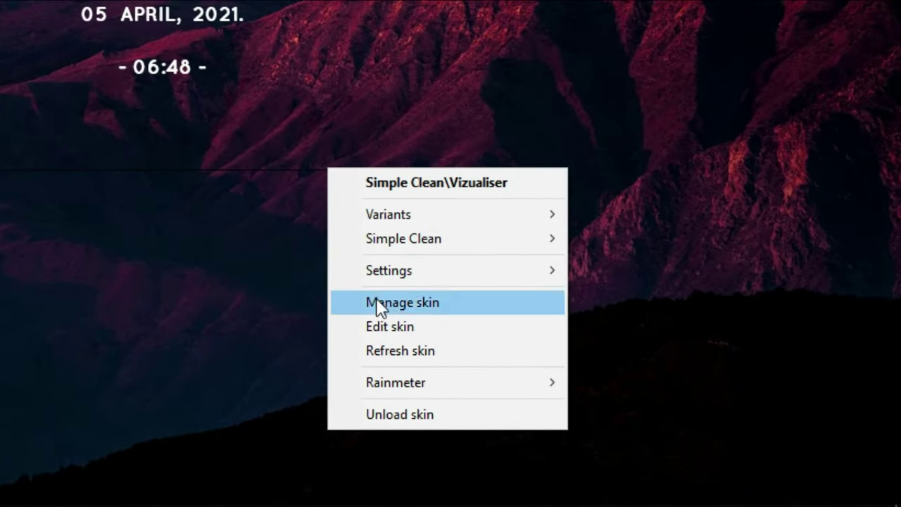
click(529, 377)
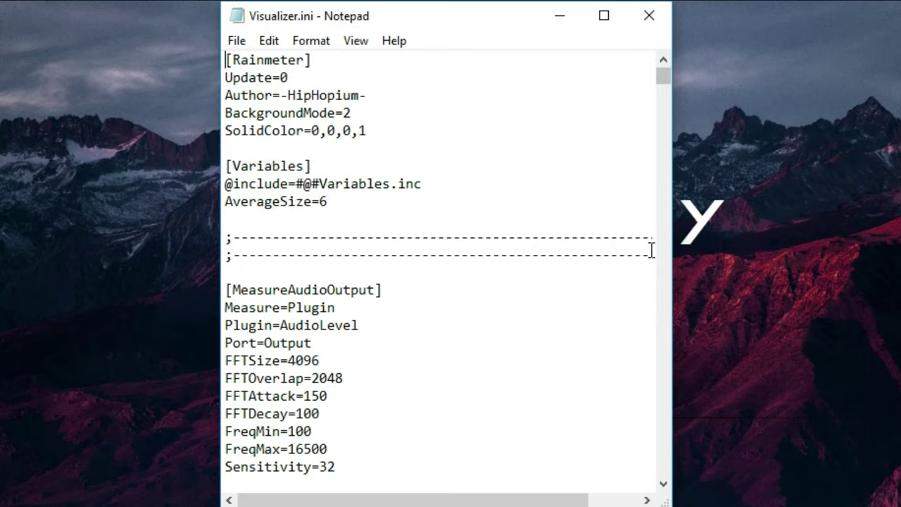
scroll(663, 80, down, 7)
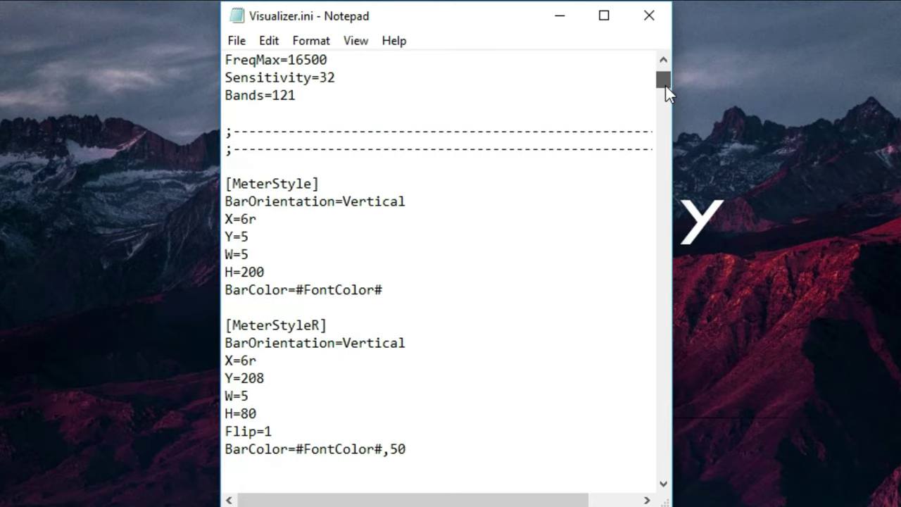
scroll(665, 84, down, 4)
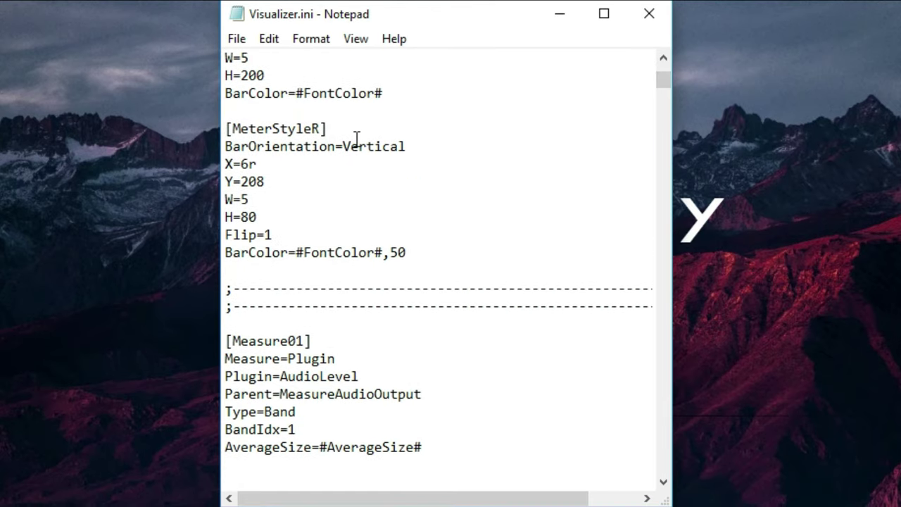
click(374, 93)
key(BackSpace)
key(BackSpace)
key(BackSpace)
key(BackSpace)
key(BackSpace)
key(BackSpace)
key(BackSpace)
key(BackSpace)
text(White)
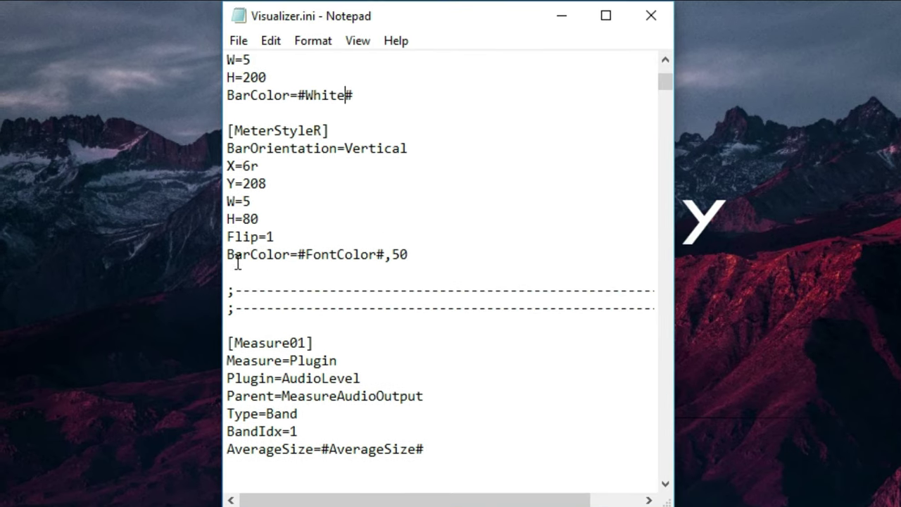
click(376, 252)
key(BackSpace)
key(BackSpace)
key(BackSpace)
key(BackSpace)
key(BackSpace)
key(BackSpace)
key(BackSpace)
key(BackSpace)
key(BackSpace)
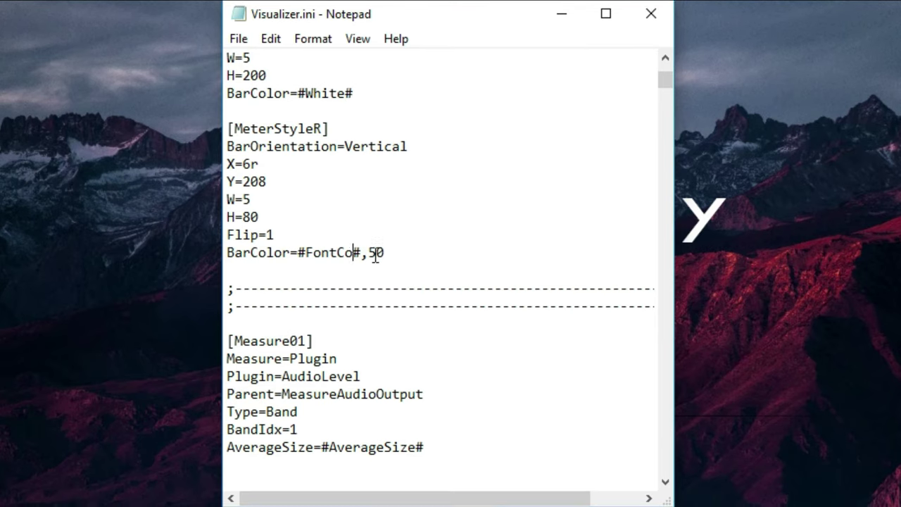
text(White)
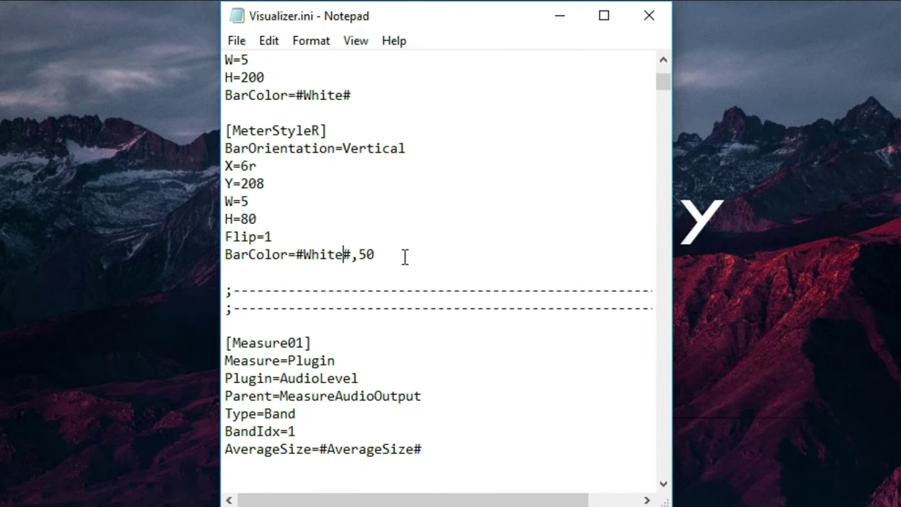
Step: Set the ImageTint value to #White#, then save and close Visualizer.ini
click(382, 256)
drag(670, 81, 676, 488)
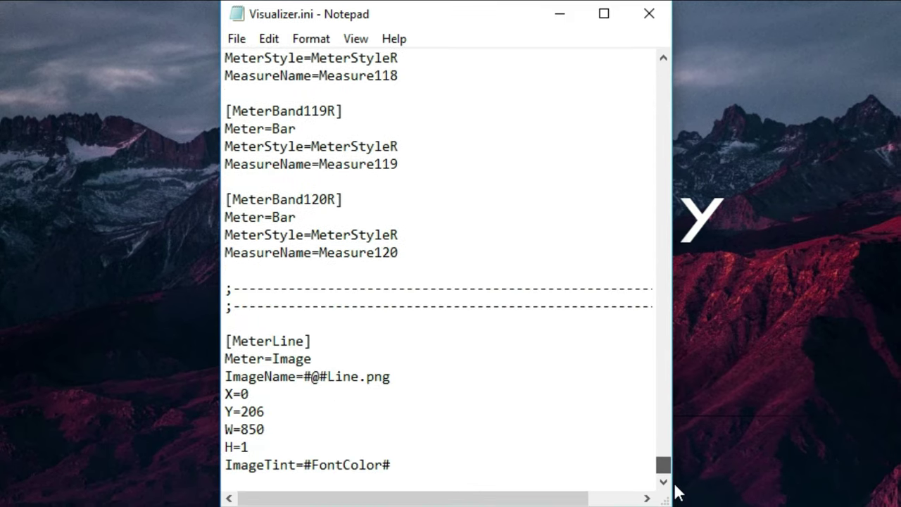
click(381, 466)
key(BackSpace)
key(BackSpace)
key(BackSpace)
text(White)
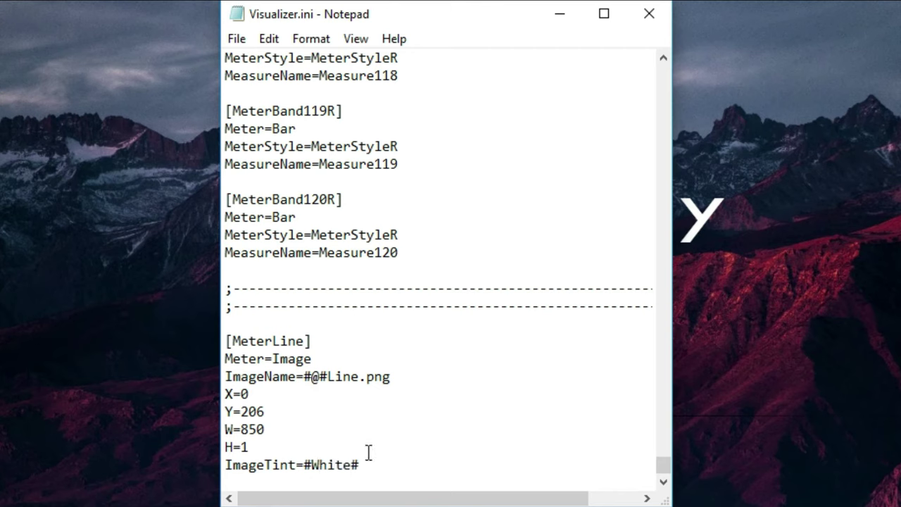
click(237, 40)
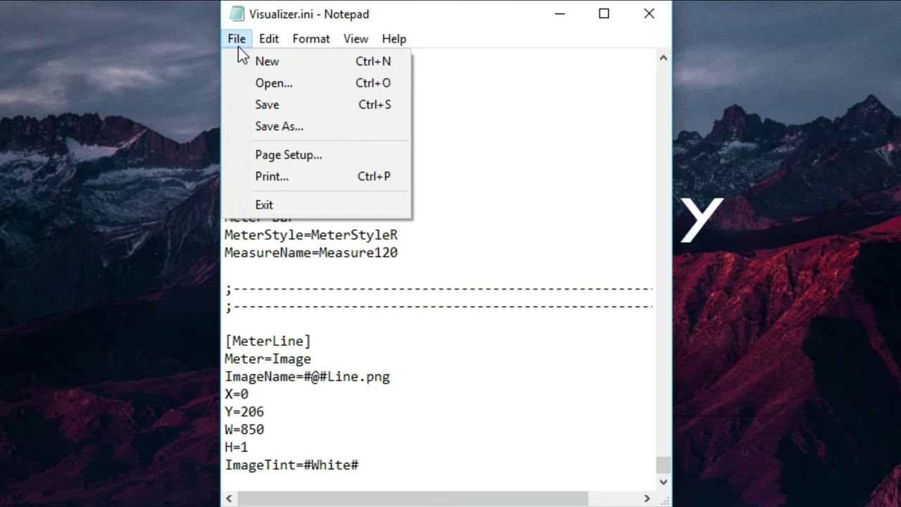
click(266, 105)
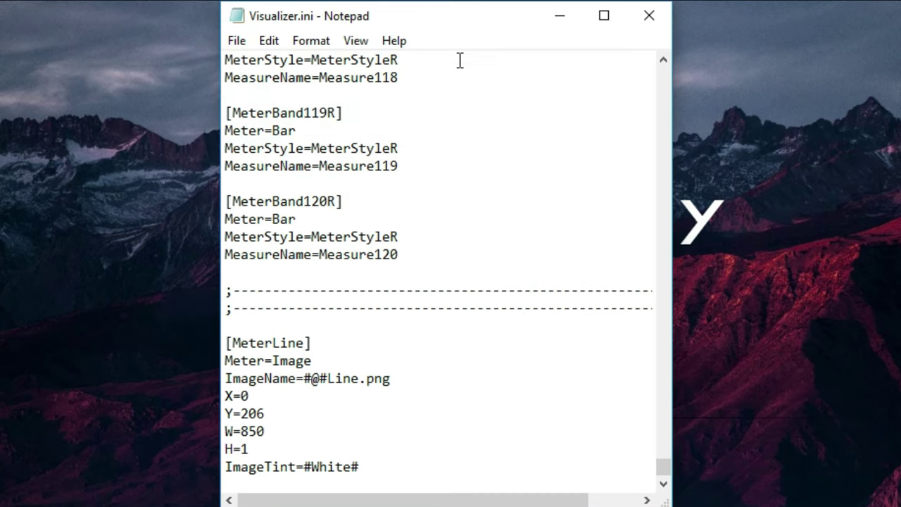
click(648, 17)
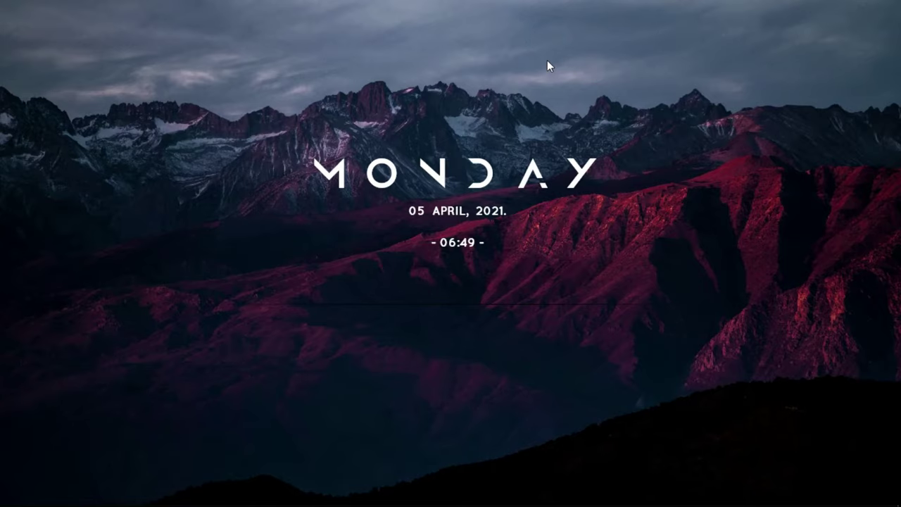
Step: Refresh the visualizer skin so it draws in white, then bring up File Explorer
right_click(539, 304)
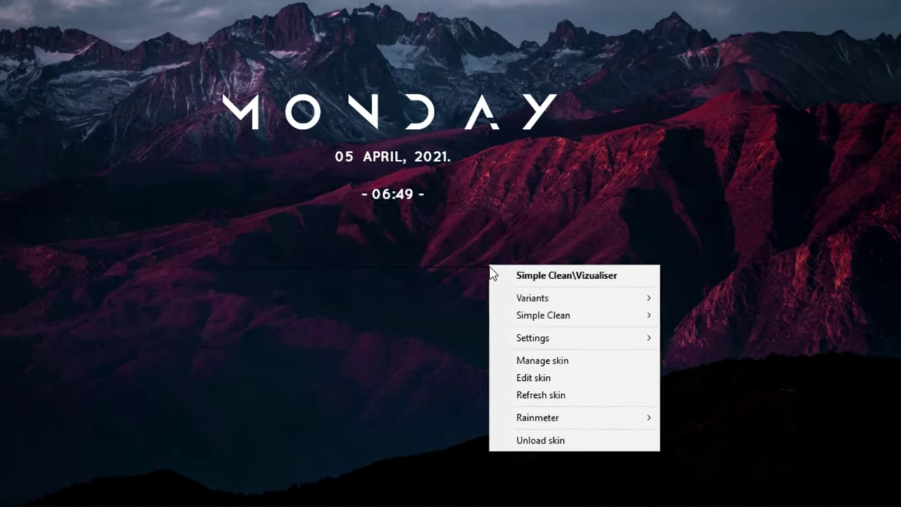
click(530, 396)
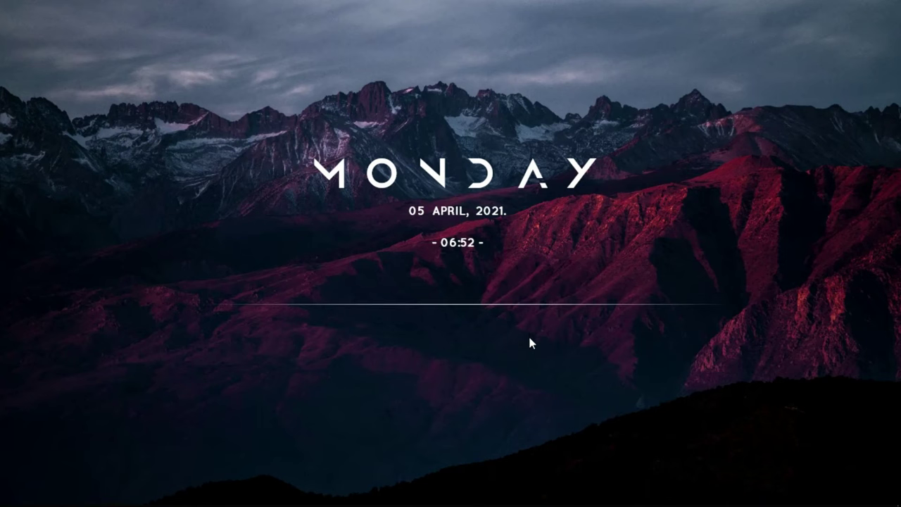
click(391, 498)
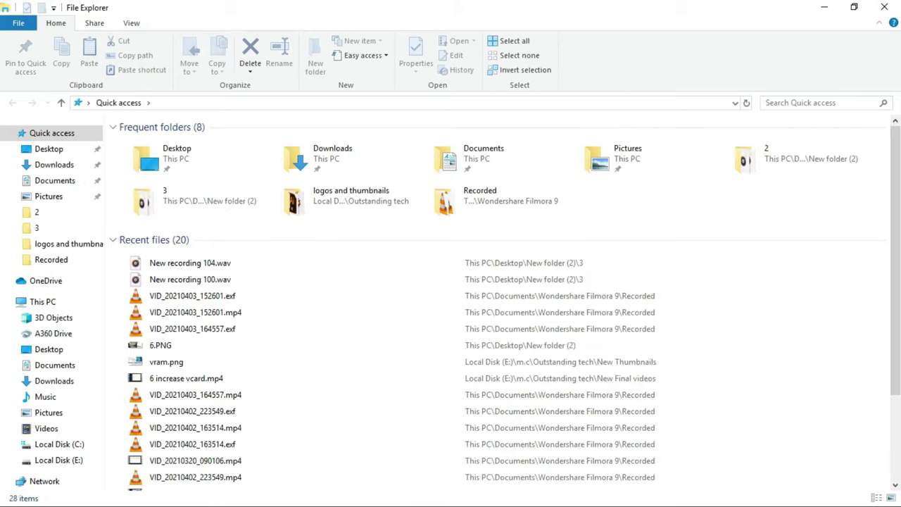
Step: Play New recording 100.wav in Groove Music and minimize the player and File Explorer
double_click(234, 280)
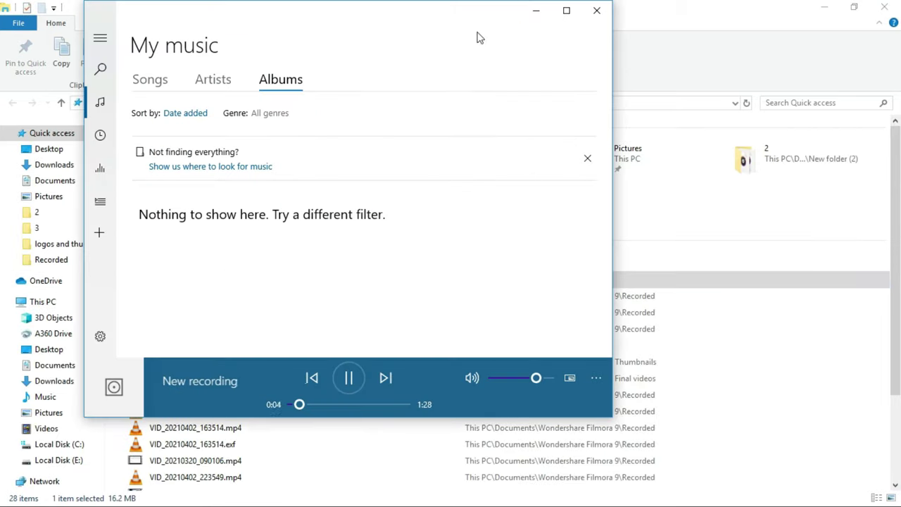
click(537, 14)
click(824, 7)
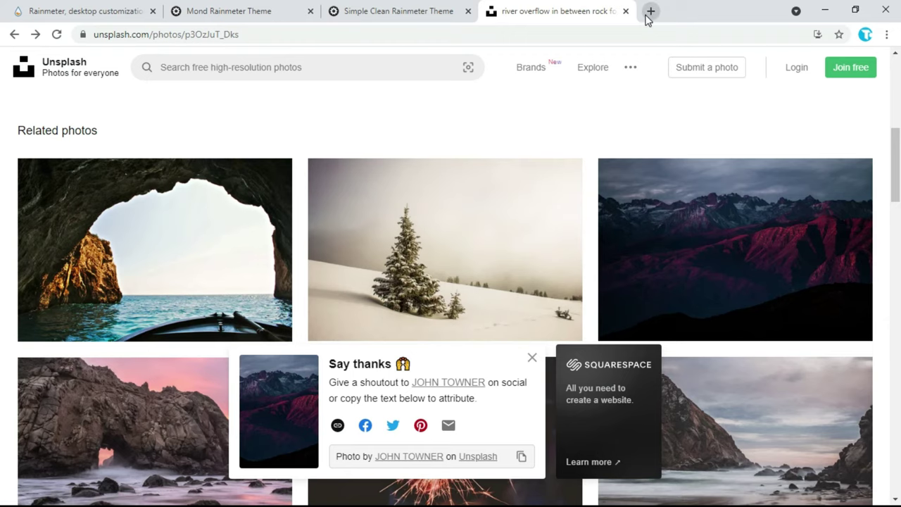
Step: Search 'momento rainmeter theme' and download the momento.rmskin package from VisualSkins
click(647, 14)
text(mom)
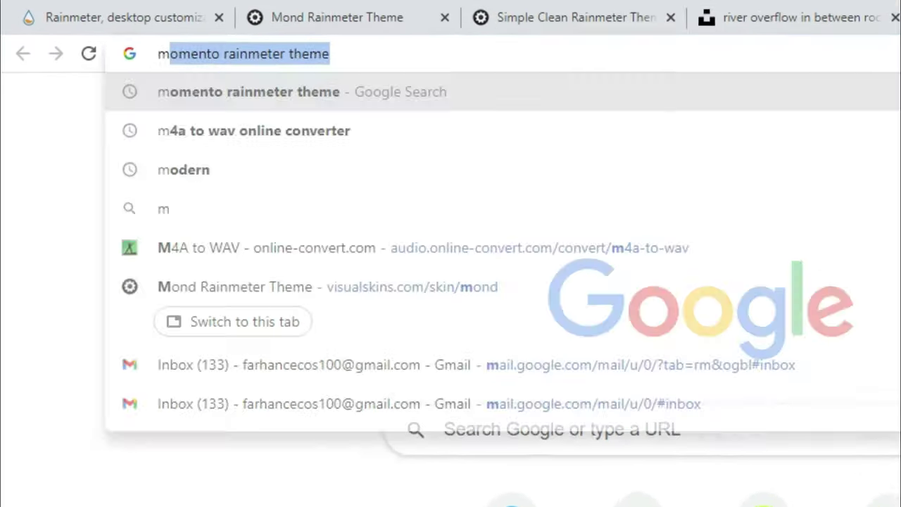
text(ento)
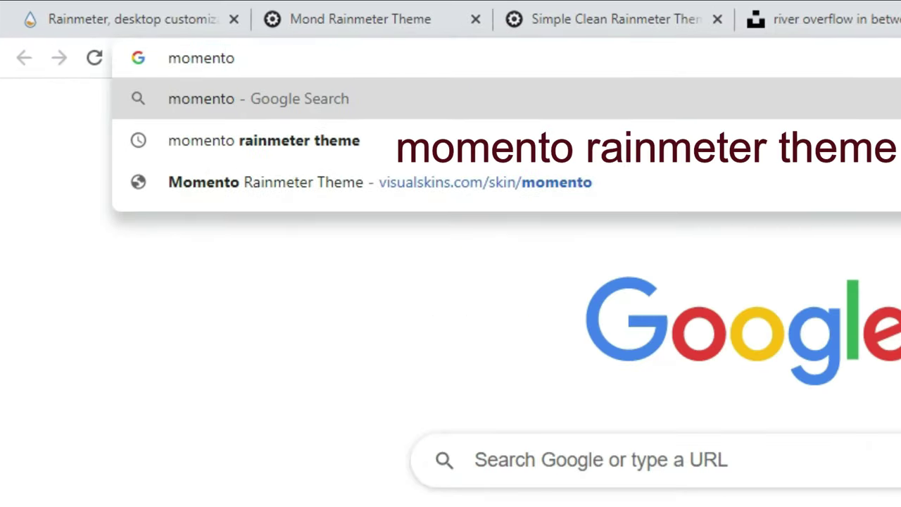
text( rainmeter theme)
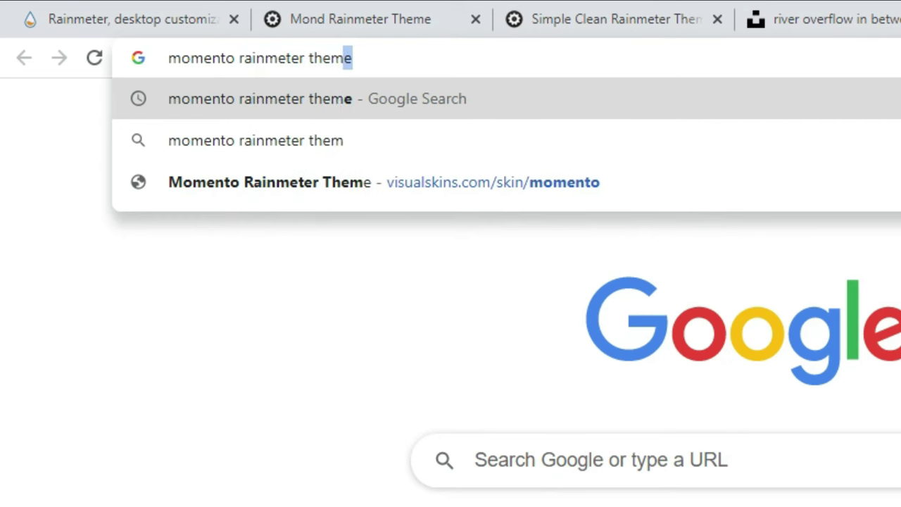
key(Return)
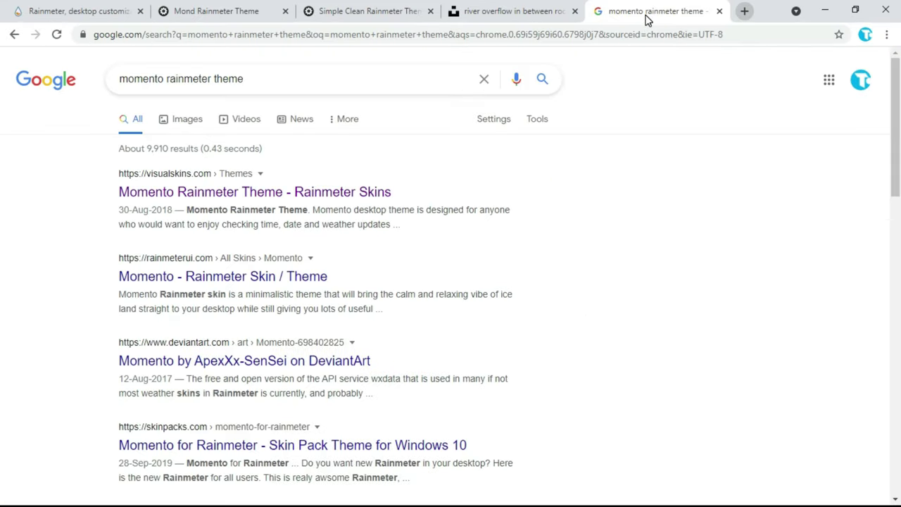
click(347, 197)
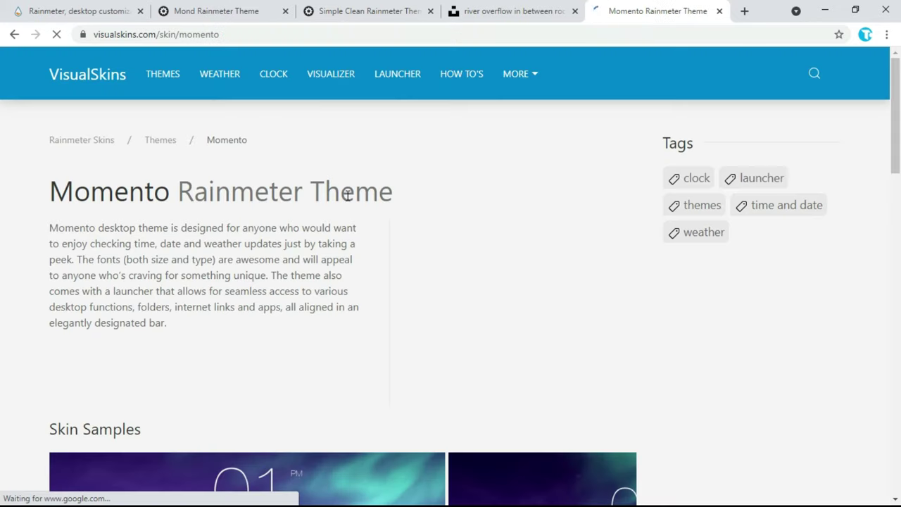
scroll(5, 207, down, 10)
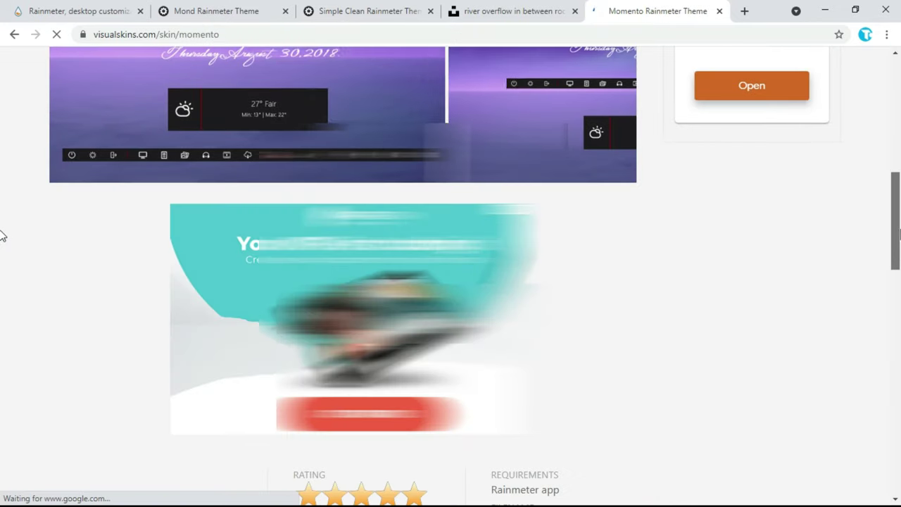
click(123, 287)
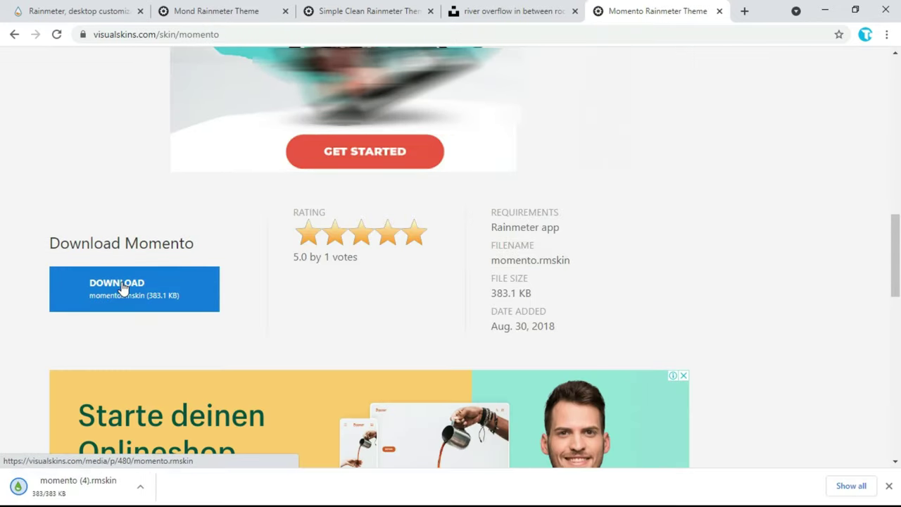
Step: Install the Momento skin without its included layout, then minimize Chrome
click(78, 492)
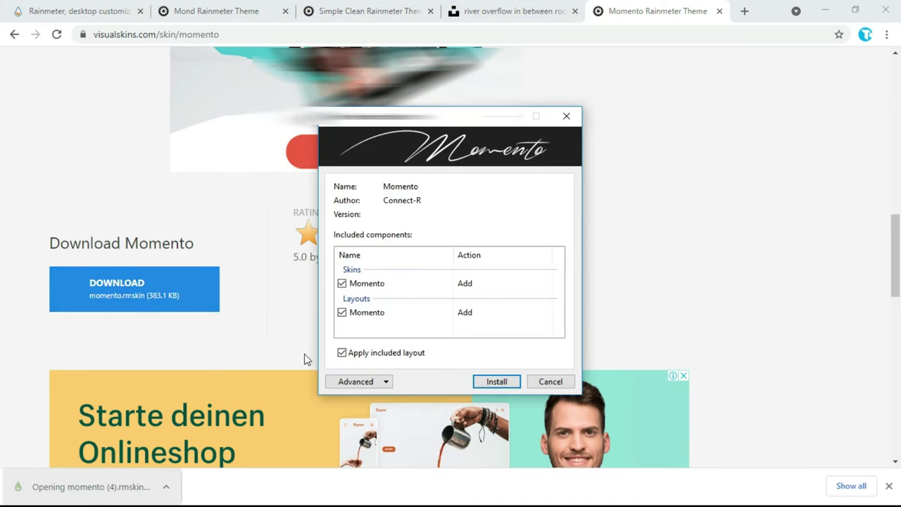
click(343, 354)
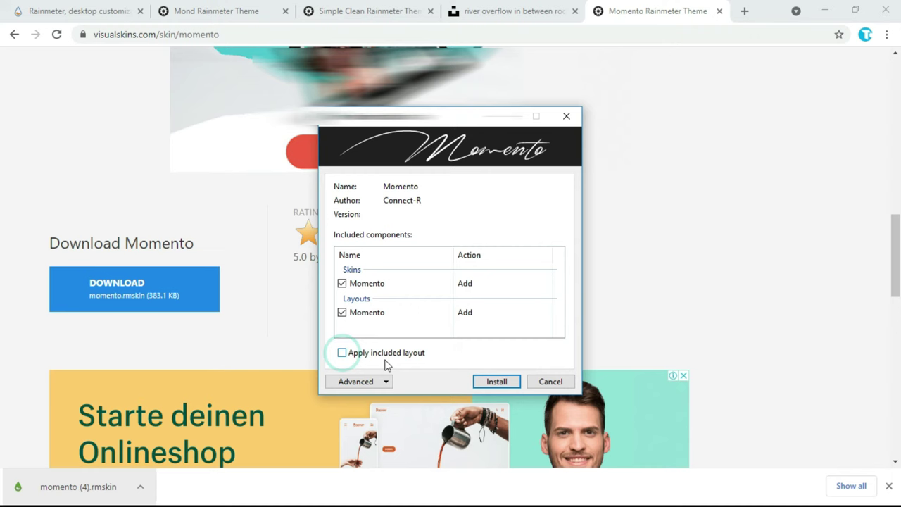
click(502, 381)
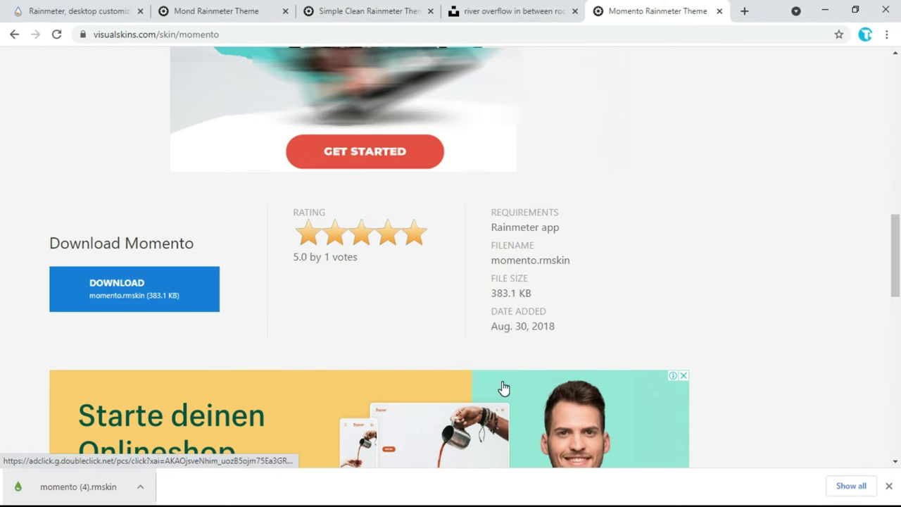
click(826, 9)
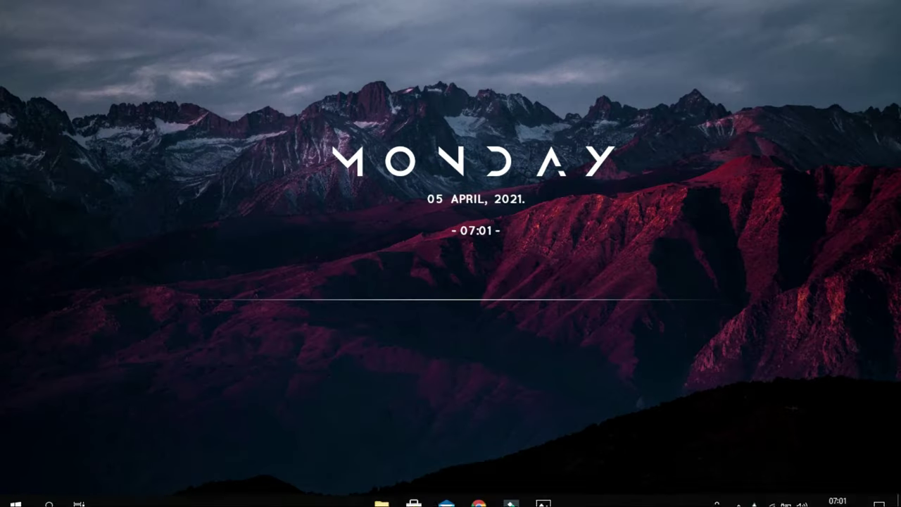
Step: Load Momento's Folders.ini icon bar and drag it near the bottom of the desktop
click(754, 493)
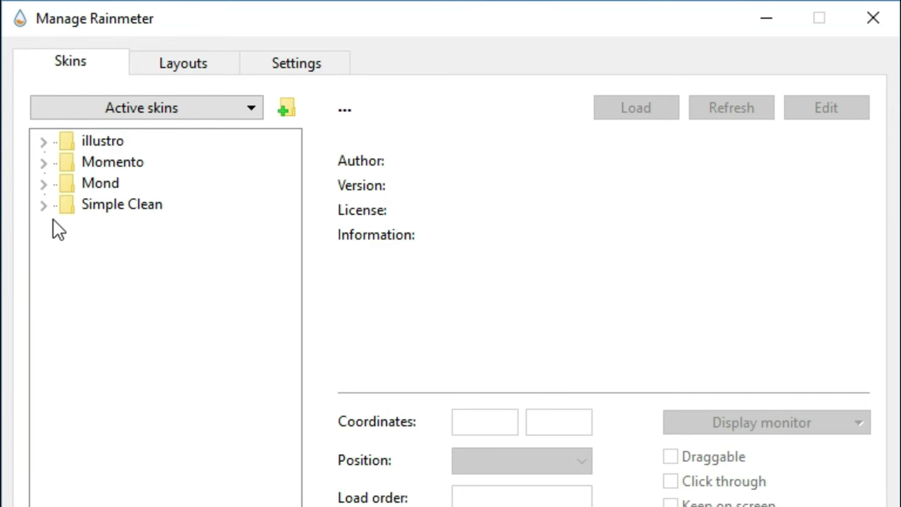
click(47, 161)
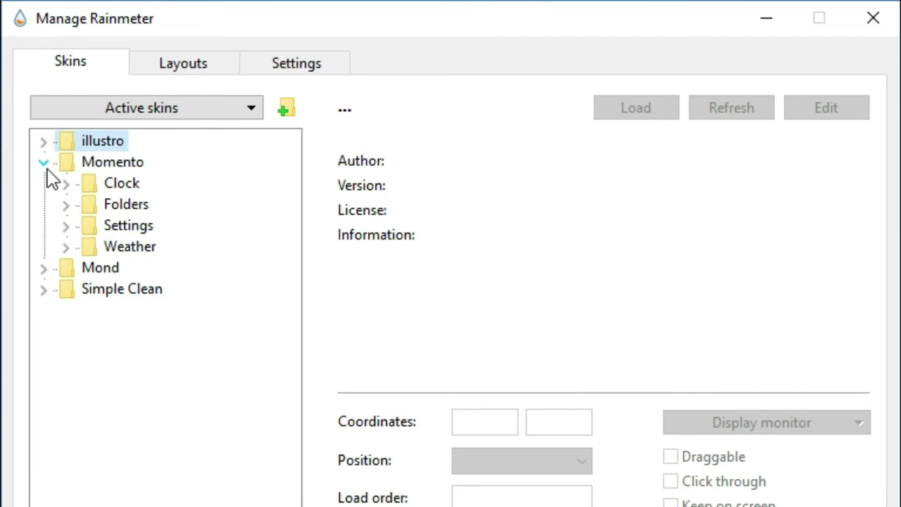
click(72, 205)
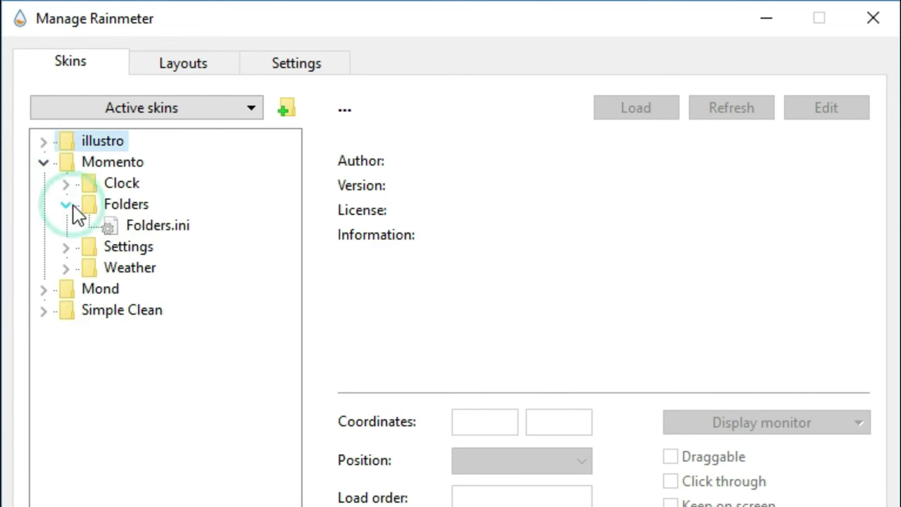
click(146, 239)
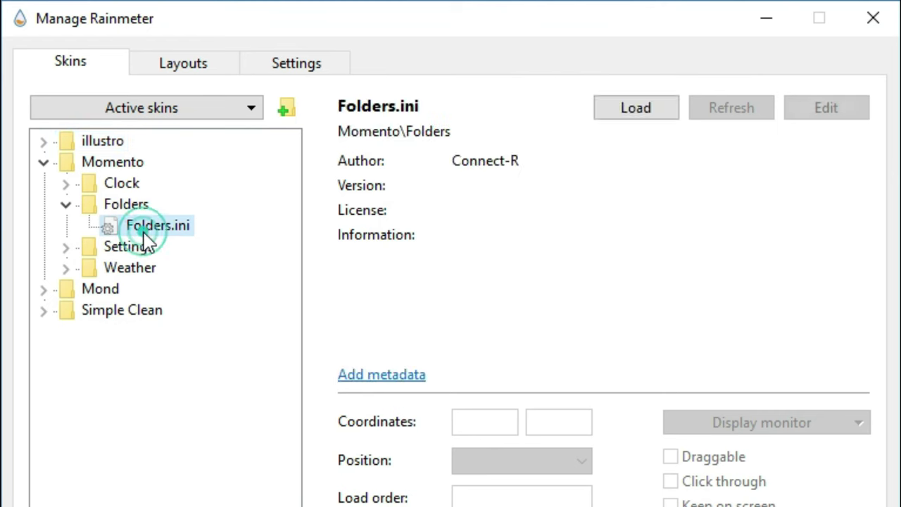
click(617, 114)
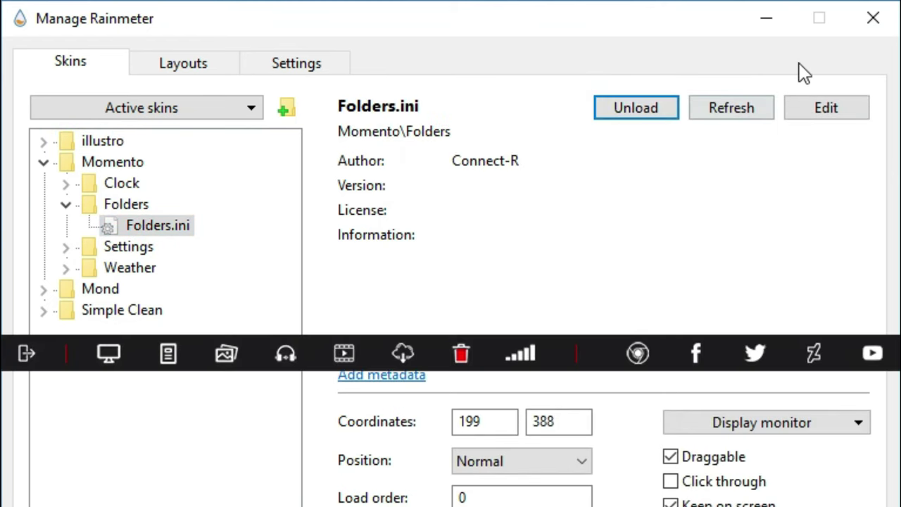
click(769, 21)
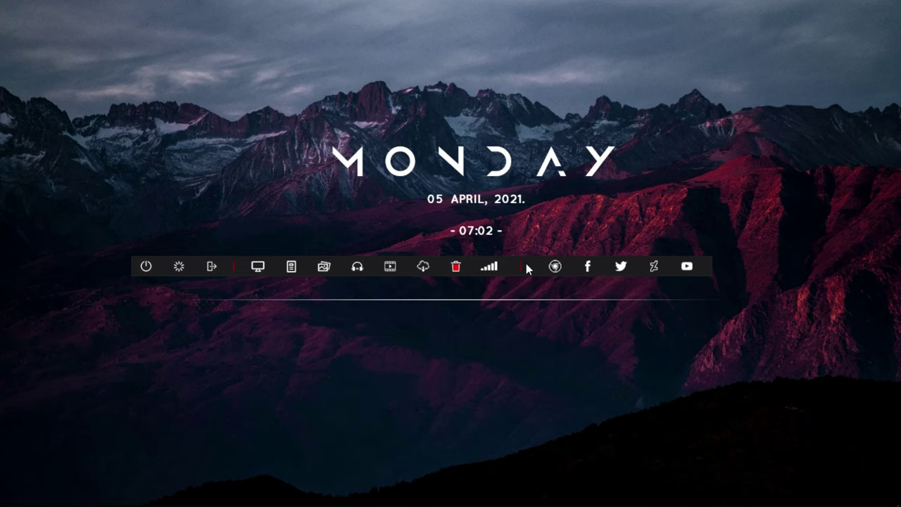
drag(534, 264, 590, 463)
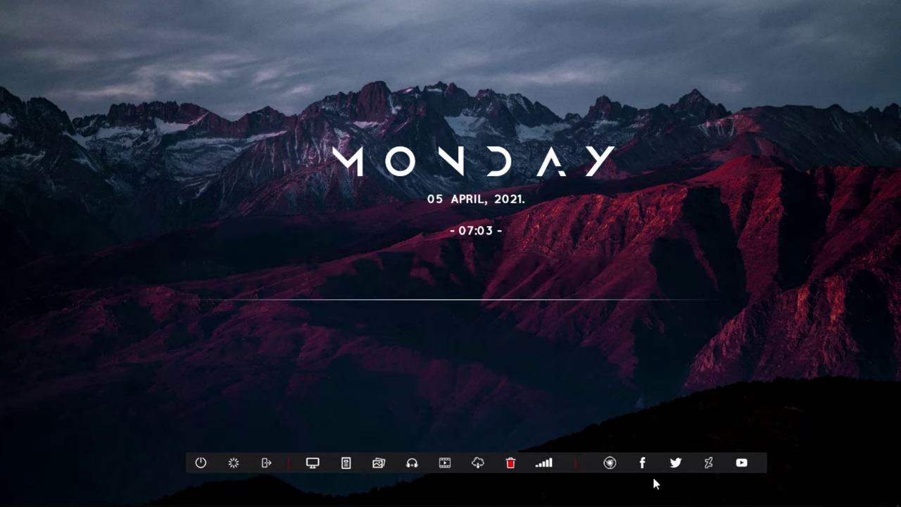
Step: Open Folders.ini for editing and wrap the MeterBg Shape line in square brackets
right_click(719, 465)
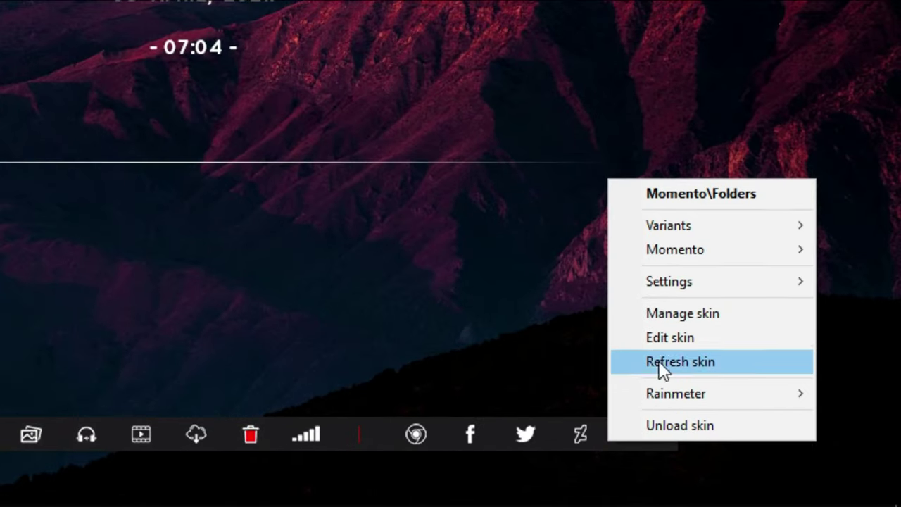
click(658, 339)
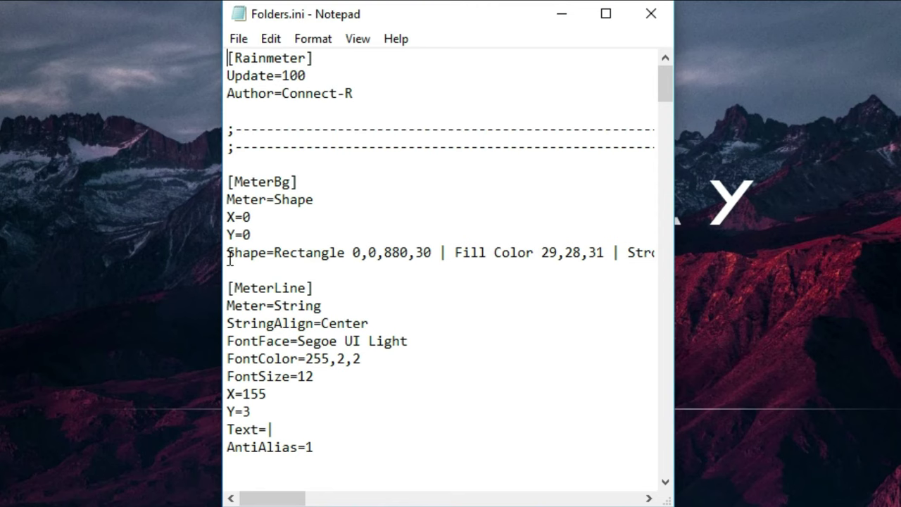
click(228, 253)
text([)
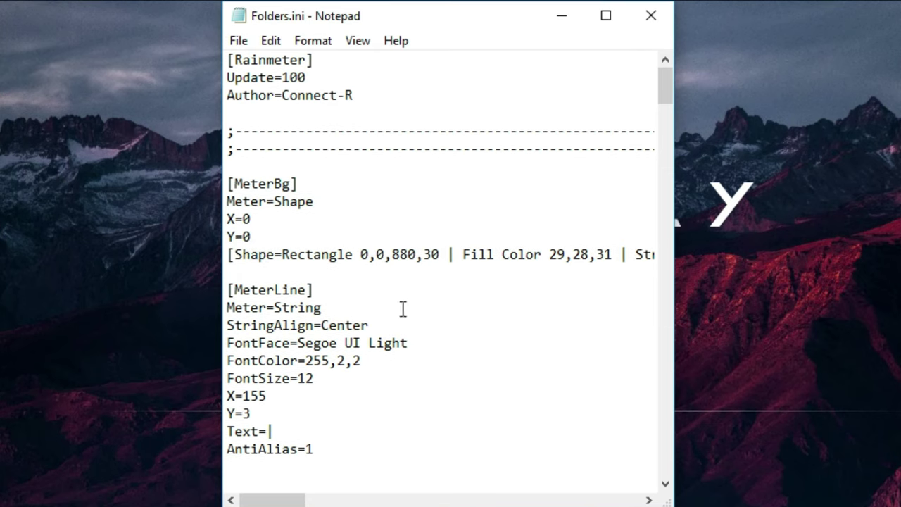
scroll(403, 310, right, 5)
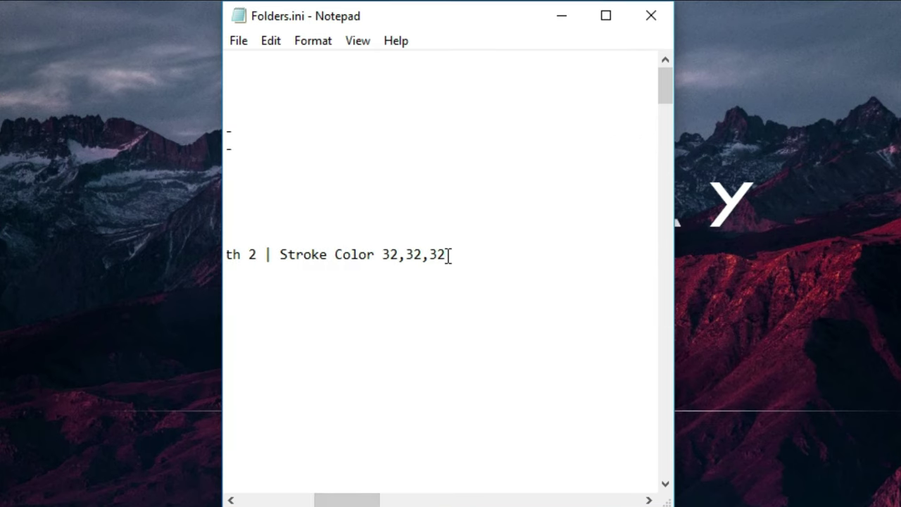
Step: Save Folders.ini, close Notepad and refresh the icon bar skin
click(237, 42)
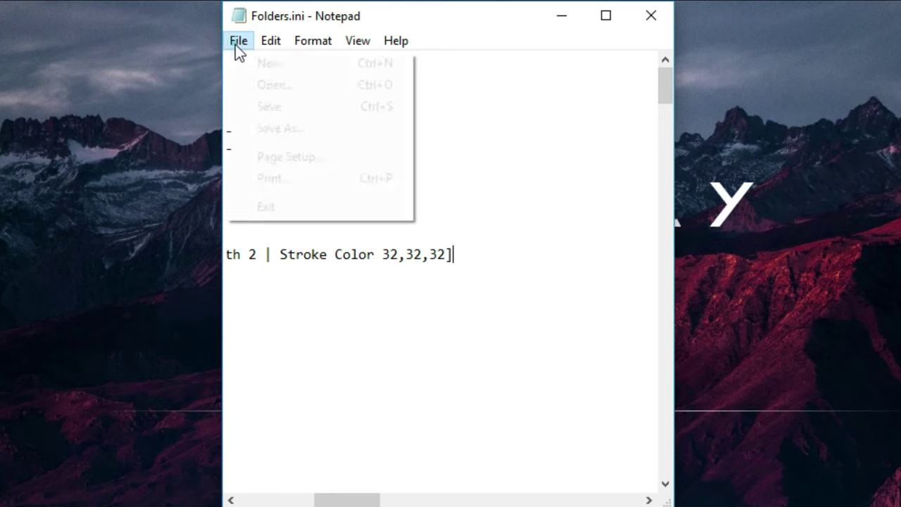
click(265, 107)
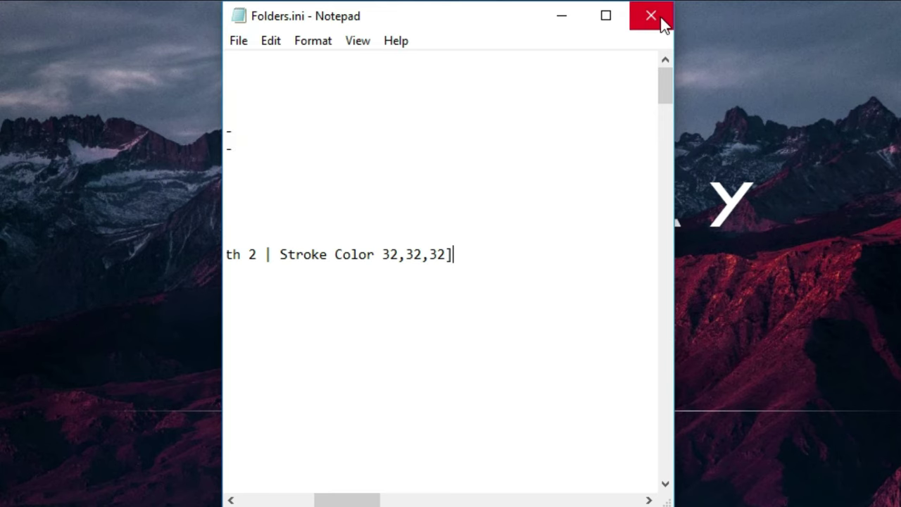
click(661, 19)
right_click(595, 468)
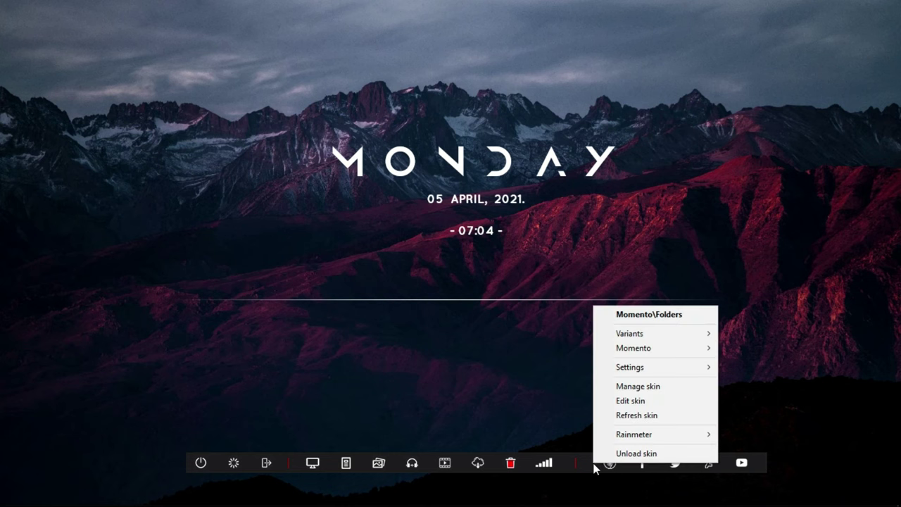
click(637, 416)
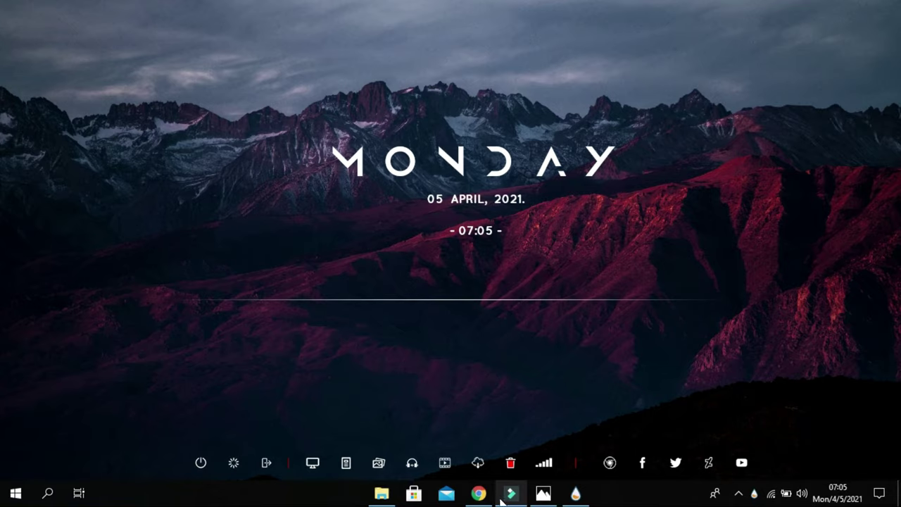
Step: Go to befunky.com/features/blur-image in a new Chrome tab and launch the blur editor
click(478, 494)
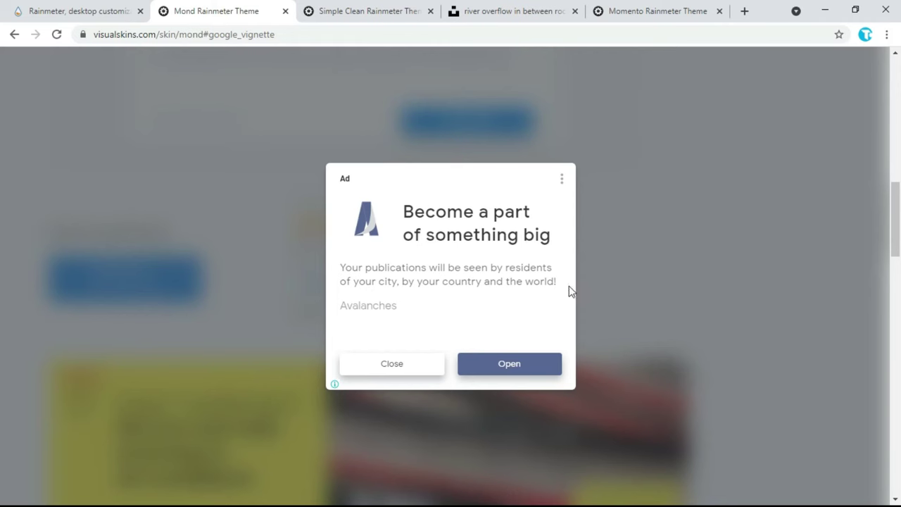
click(746, 12)
text(befun)
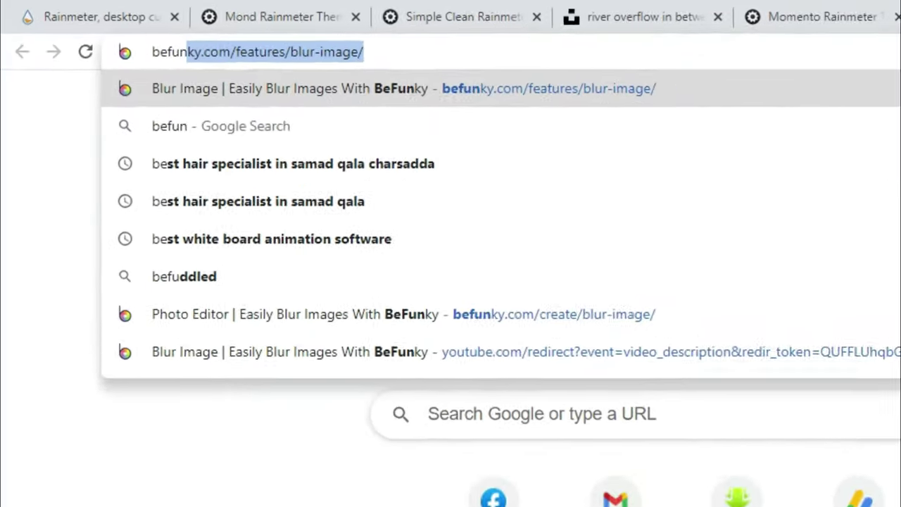
text(ky.co)
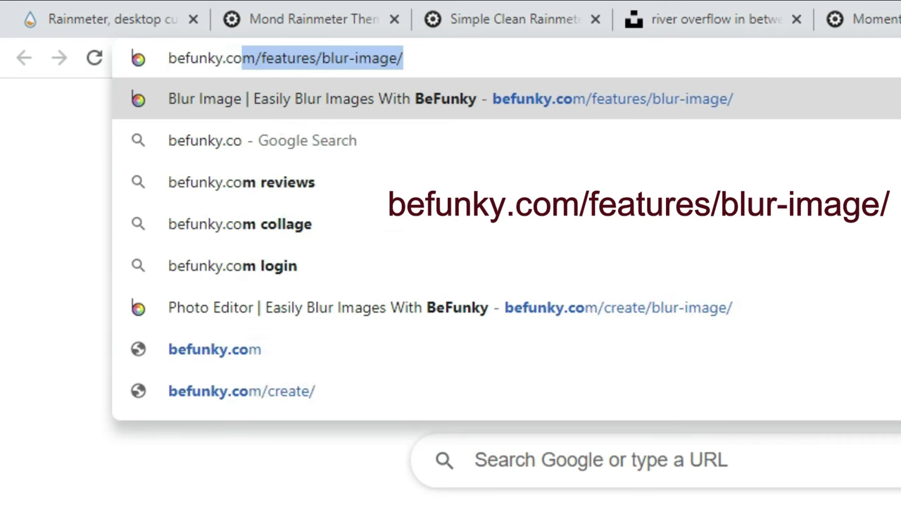
text(m/features)
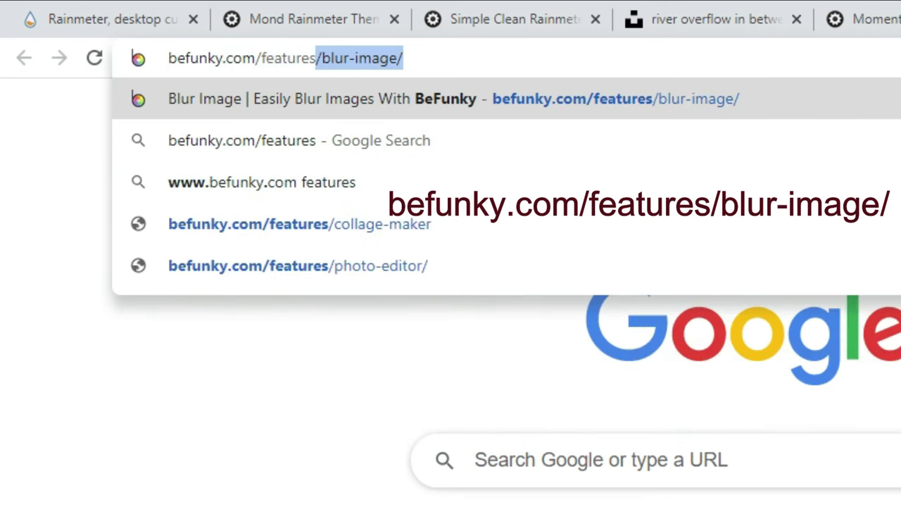
text(/blur-image)
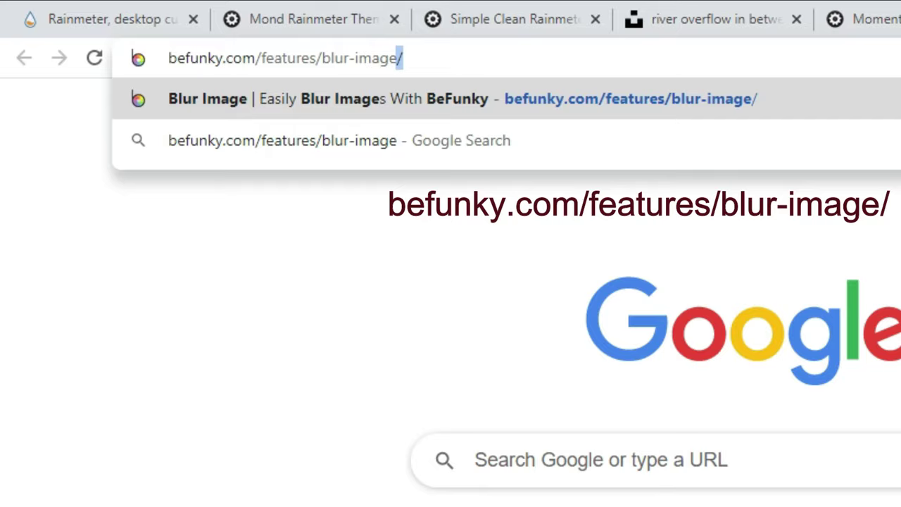
key(Return)
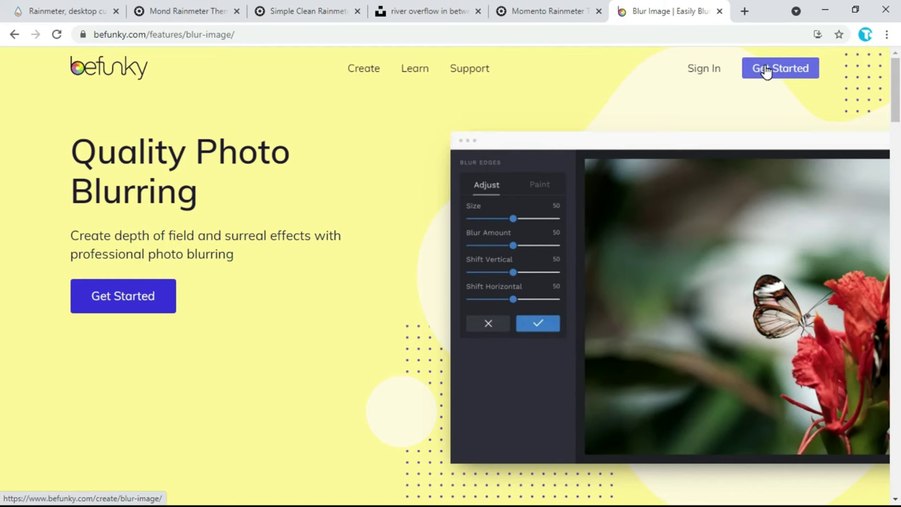
click(766, 71)
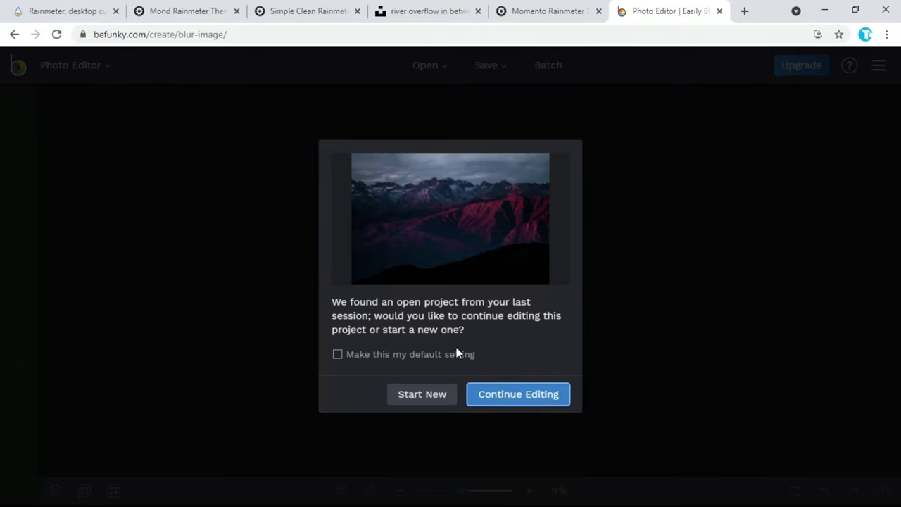
Step: Start a new BeFunky project and open the mountain wallpaper image from the computer
click(415, 400)
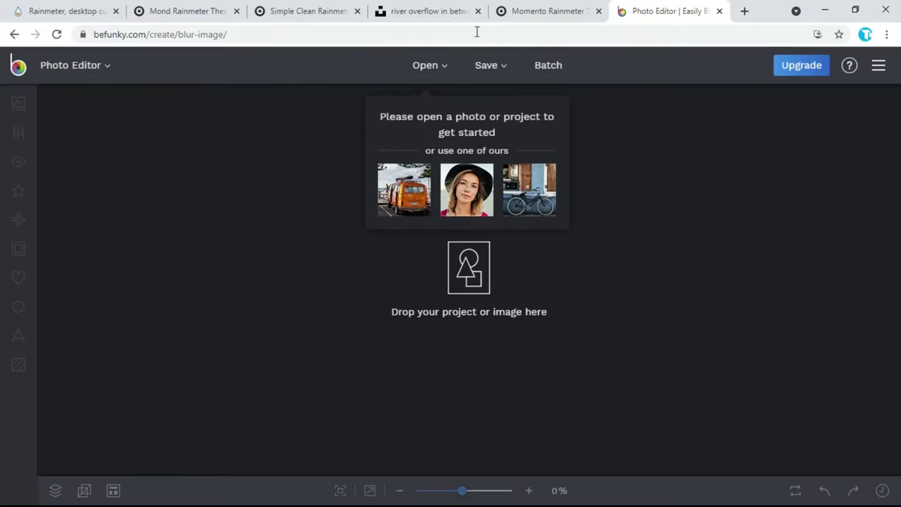
click(419, 71)
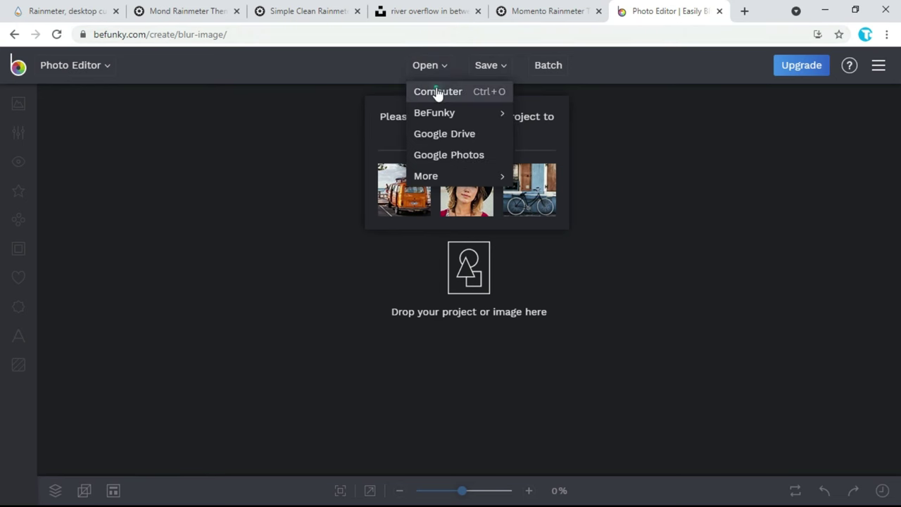
click(435, 90)
double_click(510, 102)
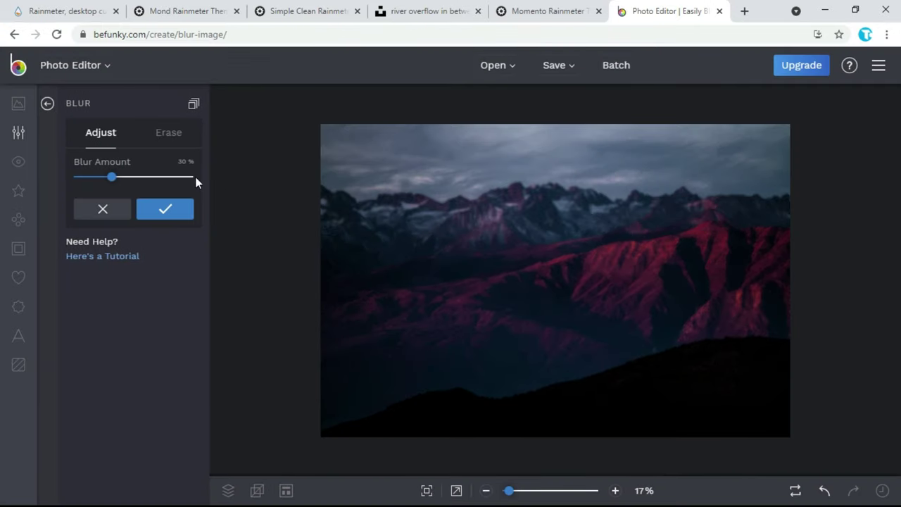
Step: Apply a 27% blur amount to the mountain photo
mouse_move(111, 181)
mouse_down()
mouse_move(91, 183)
mouse_move(104, 185)
mouse_up()
click(169, 211)
drag(203, 288, 212, 405)
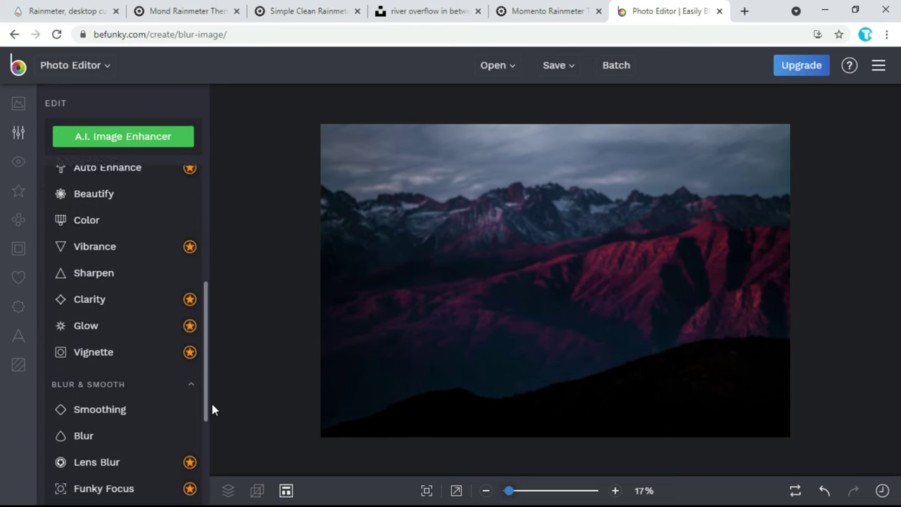
click(102, 436)
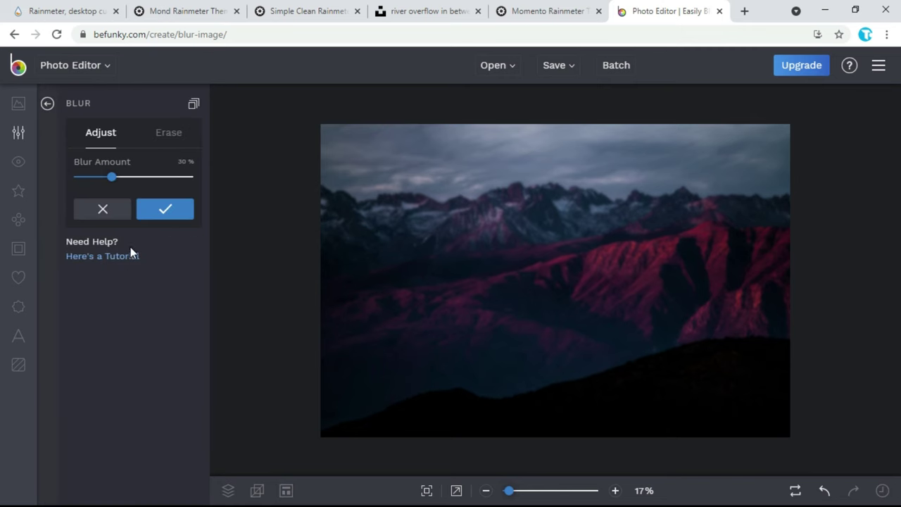
click(166, 209)
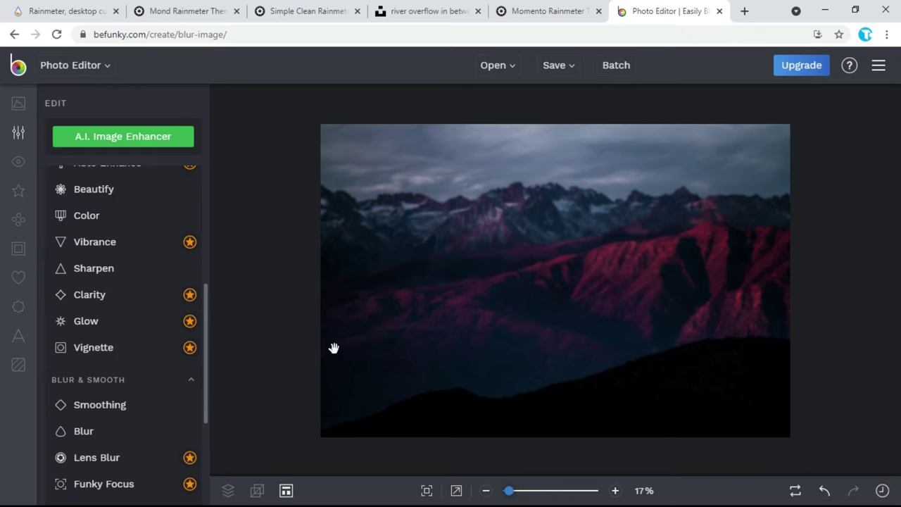
Step: Export the blurred mountain photo to the computer as a 4088 x 2726 PNG and open the download
click(553, 66)
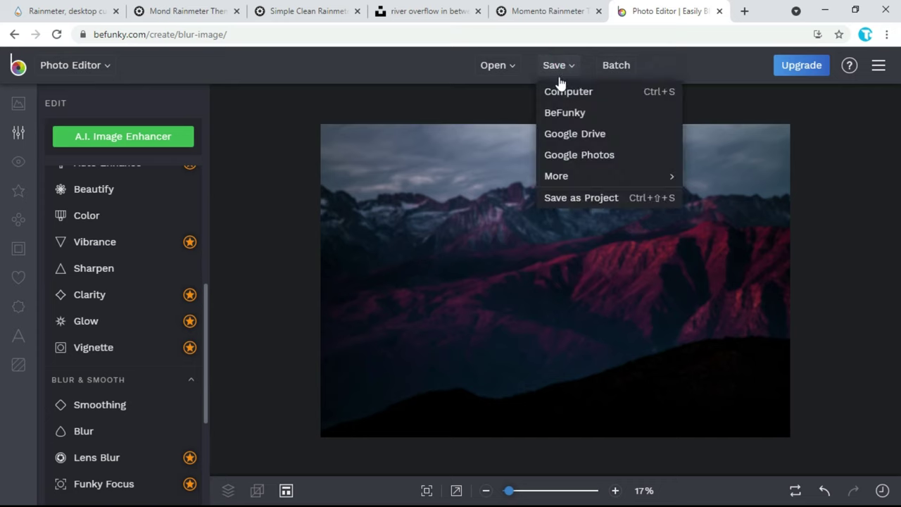
click(567, 91)
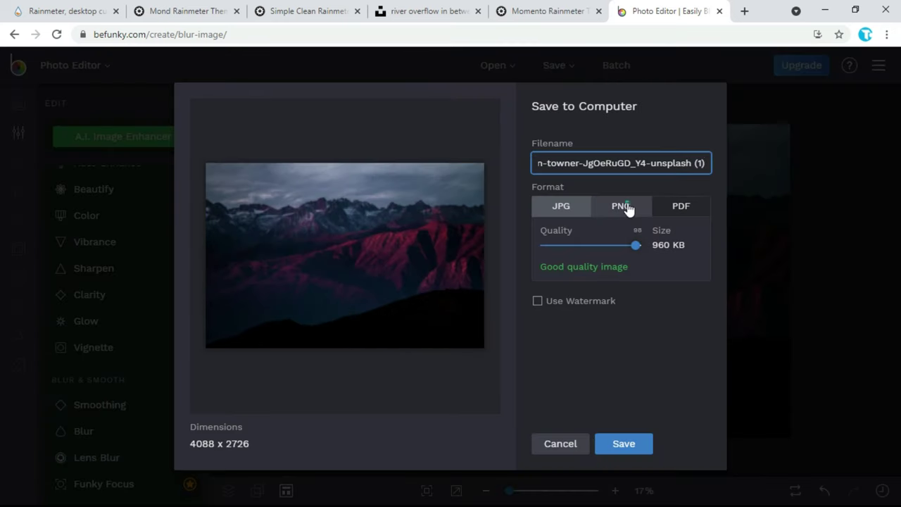
click(624, 207)
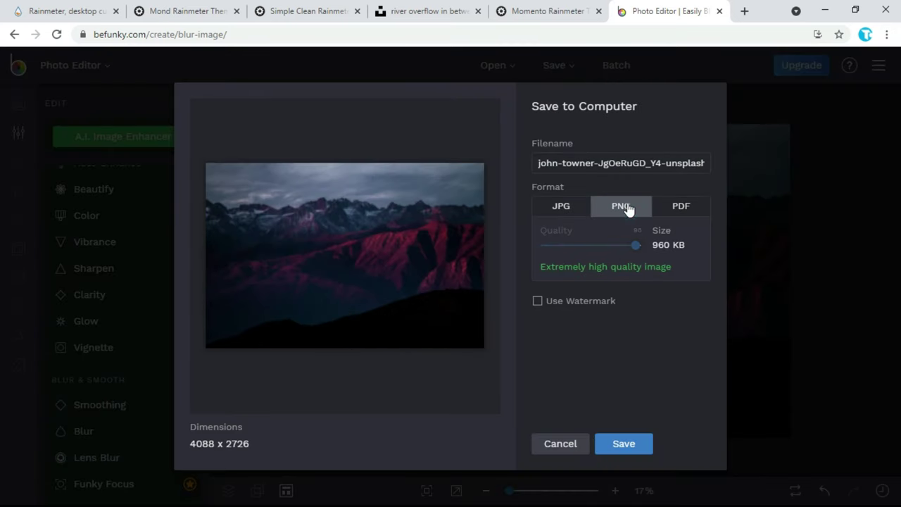
click(636, 445)
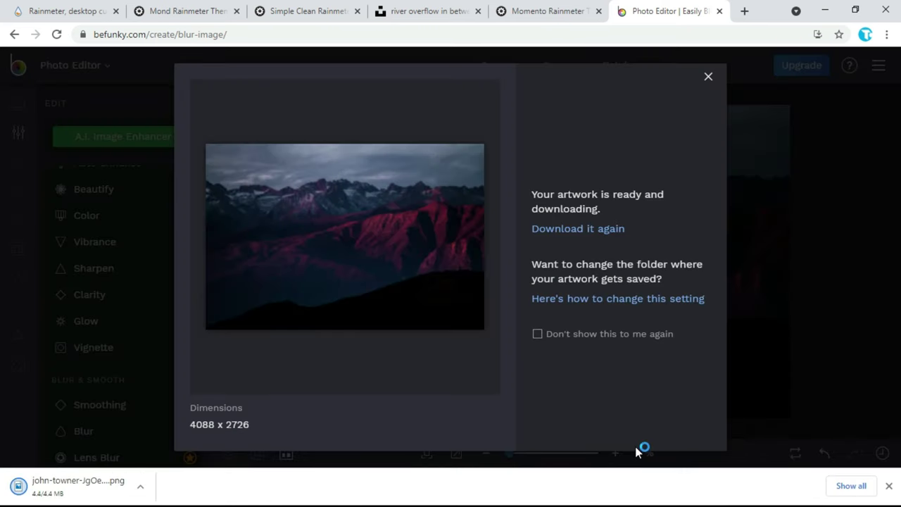
click(79, 486)
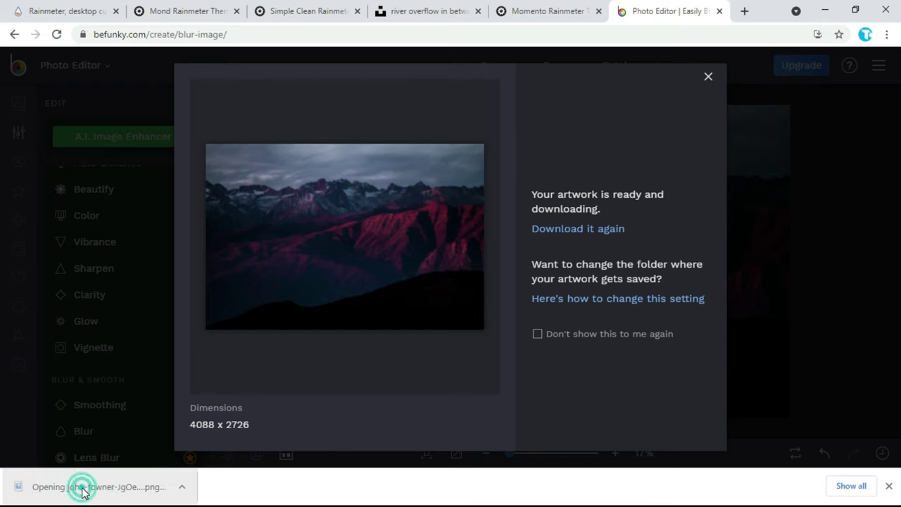